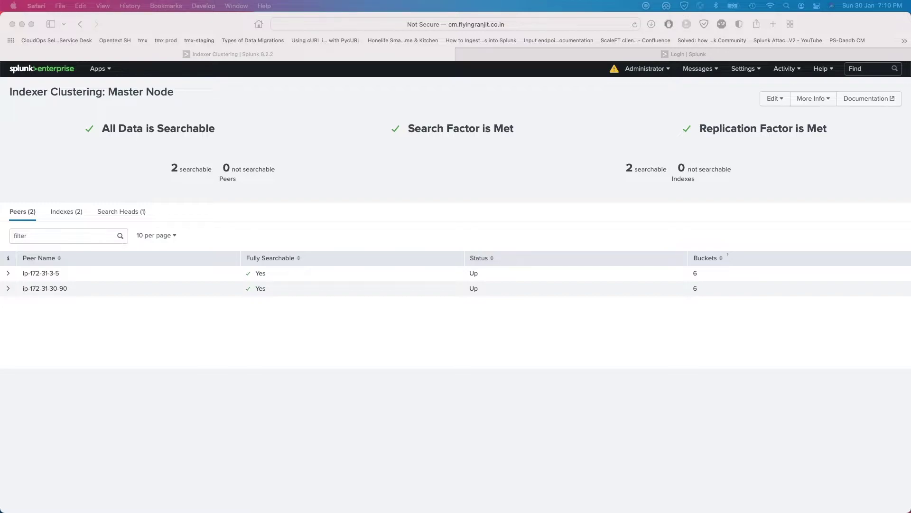
Step: Reload Indexer clustering and show the Indexes list, with _audit and _internal fully searchable
left_click(743, 72)
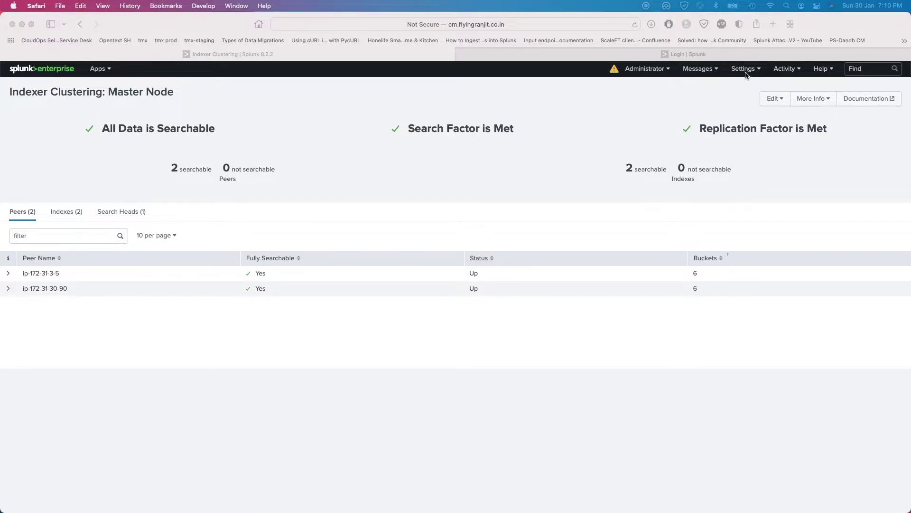
left_click(790, 192)
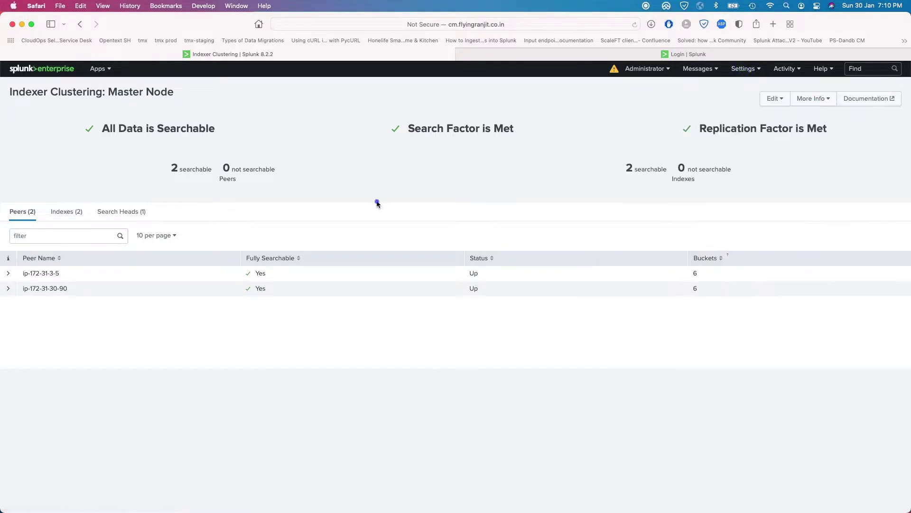
left_click(71, 212)
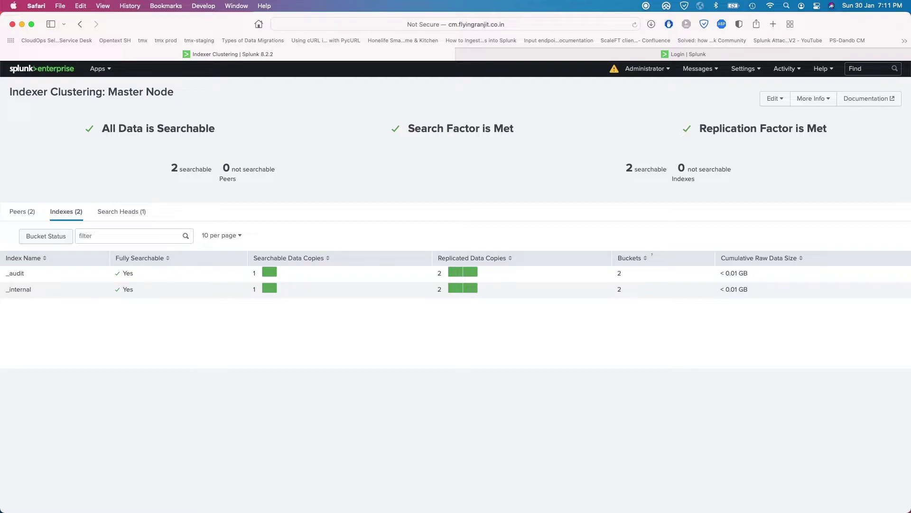
key("super+Tab")
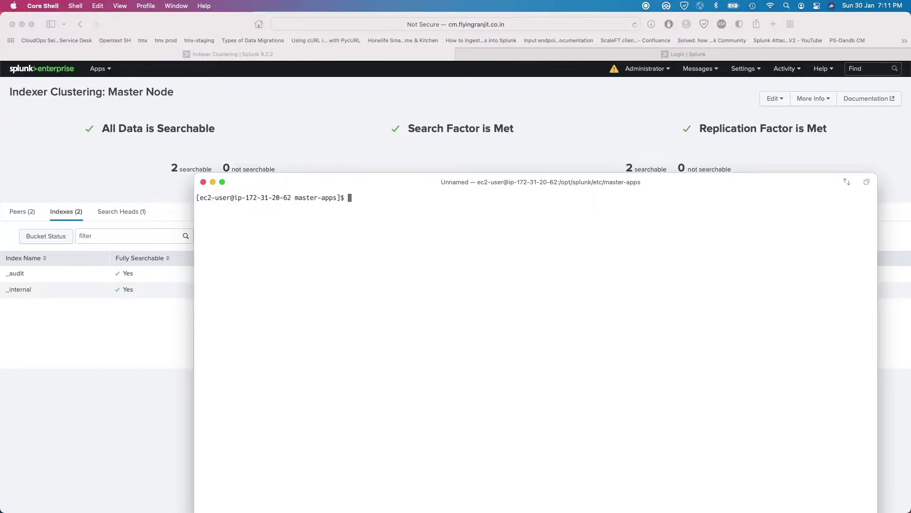
Step: Raise the terminal window and list the contents of master-apps
left_click_drag(370, 185, 360, 133)
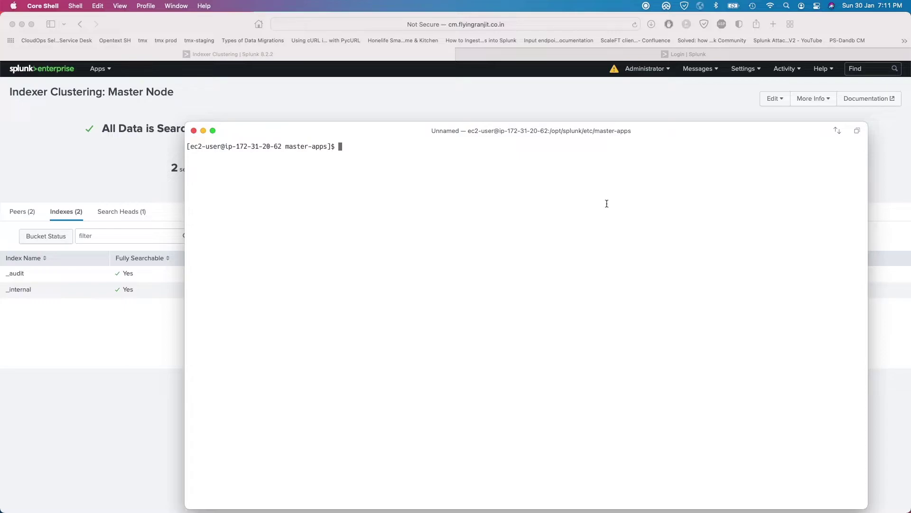
type("ls")
key("Return")
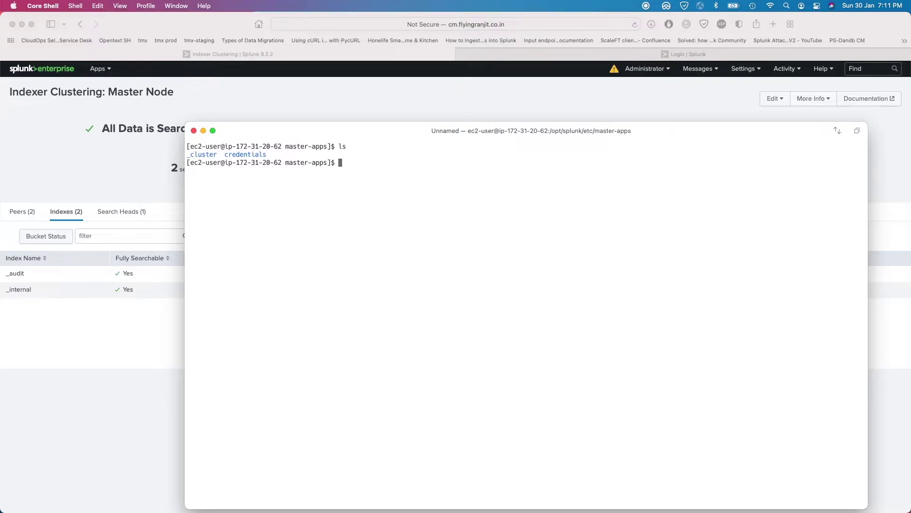
double_click(245, 155)
Step: Create a storage directory under master-apps and change into it
type("storage")
key("ctrl+a")
type("mkdir")
key("Return")
type("cd st")
key("Tab")
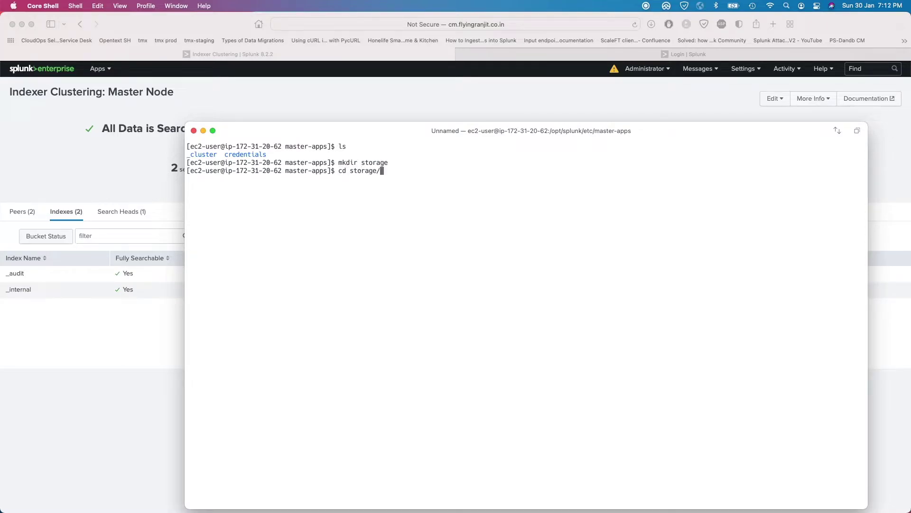
key("Return")
Step: Create storage/local, confirm it exists, and change into the empty local directory
type("cd")
key("BackSpace")
key("BackSpace")
type("mkdir local")
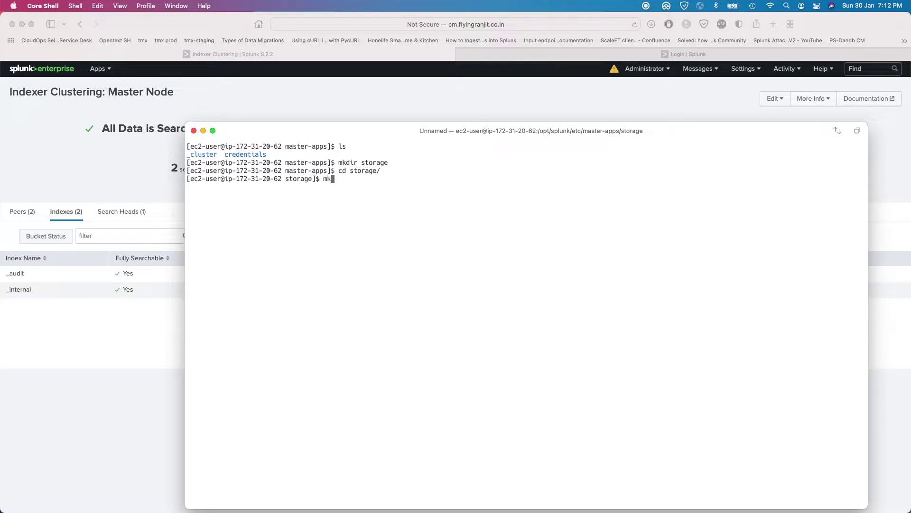
key("Return")
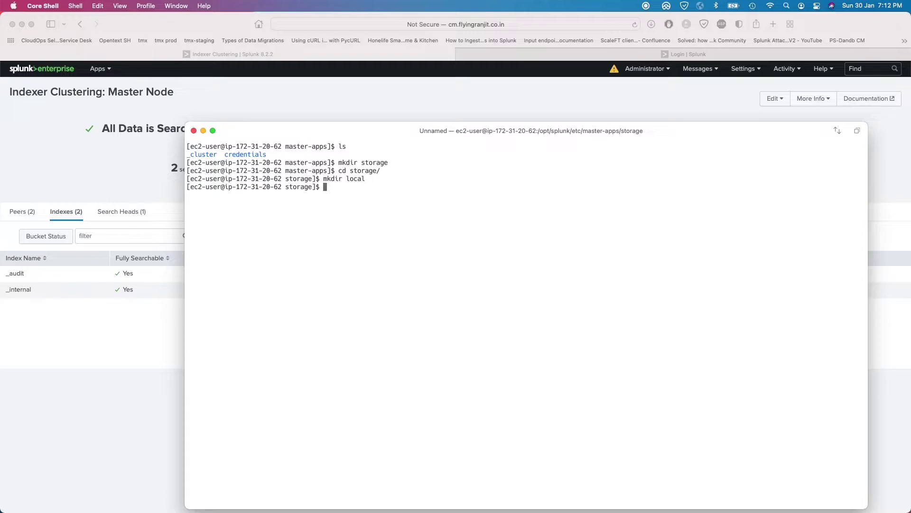
type("ls")
key("Return")
type("cd lo")
key("Tab")
key("Return")
type("ls")
key("Return")
Step: Clear the screen, create an empty indexes.conf with touch, and open it in vi
type("clear")
key("Return")
type("touch indexes.comf")
key("BackSpace")
key("BackSpace")
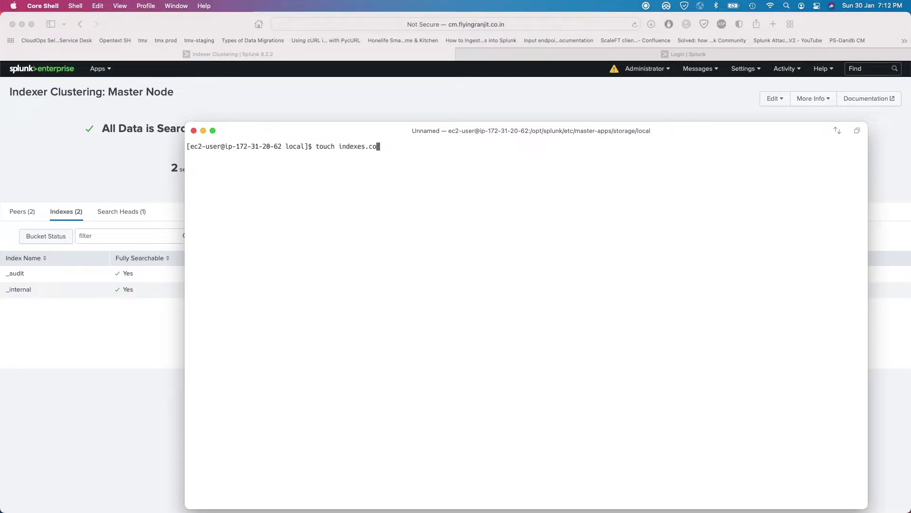
type("nf")
key("Return")
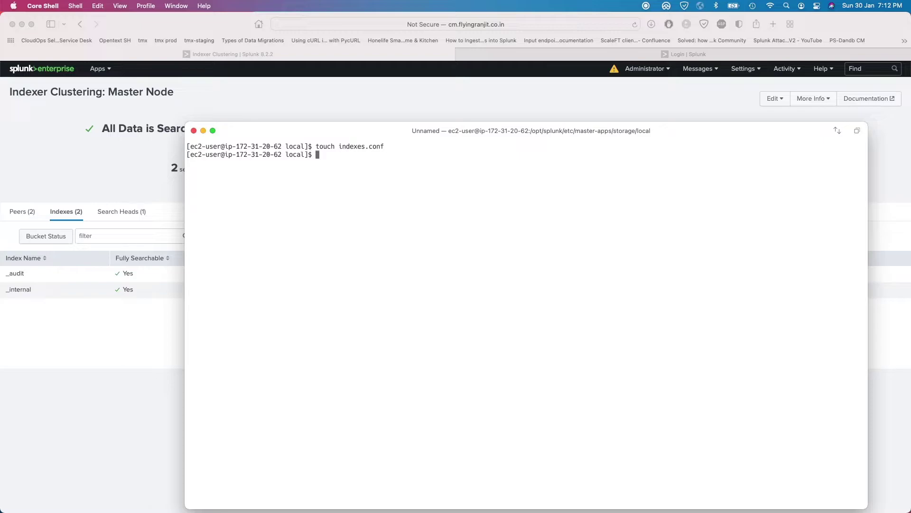
type("vi indexes.conf")
key("Return")
Step: Paste the prepared SmartStore settings block into indexes.conf in vi insert mode
type("i")
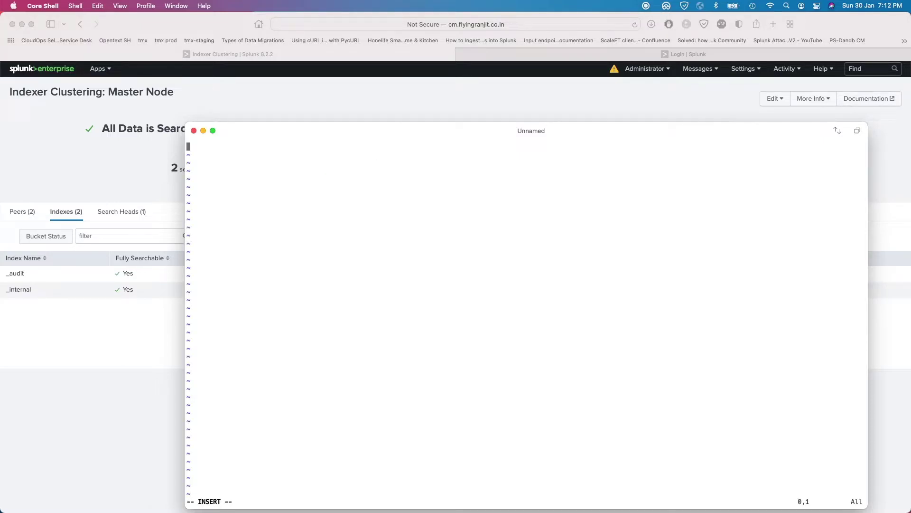
type("i")
key("BackSpace")
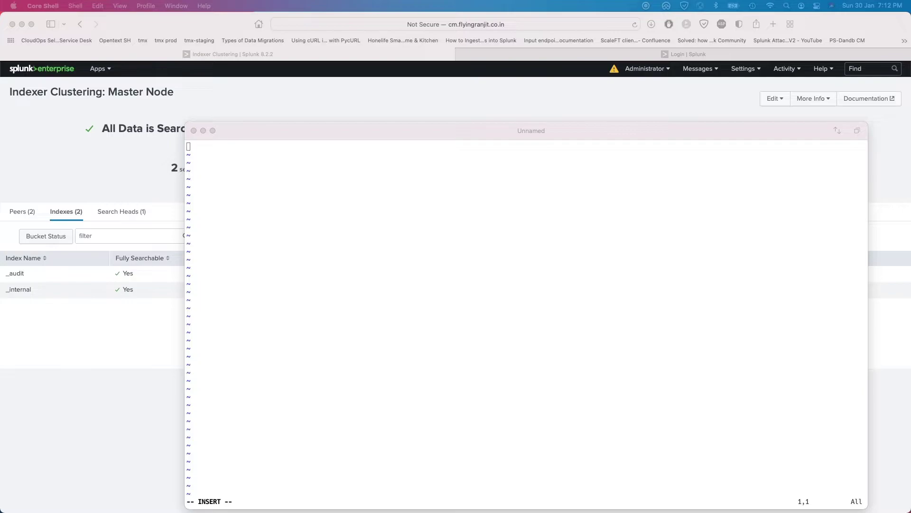
left_click(724, 184)
type("ii")
key("BackSpace")
key("BackSpace")
key("super+v")
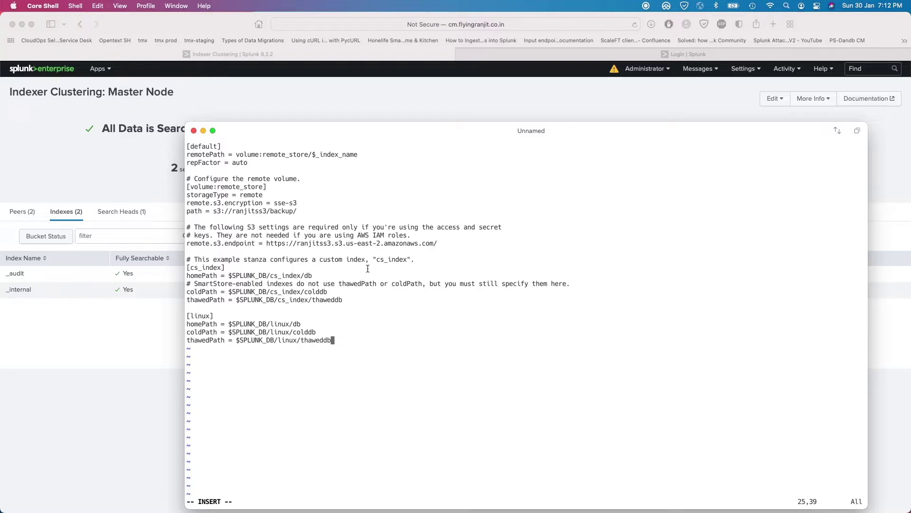
Step: Highlight repFactor = auto, the remote_store volume, storageType remote and sse-s3 encryption to explain them
left_click_drag(199, 170, 189, 163)
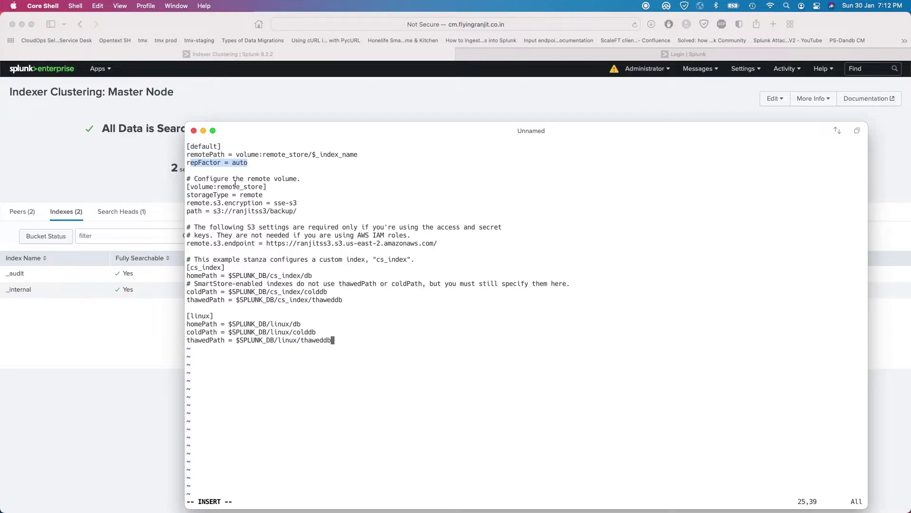
left_click_drag(220, 187, 260, 187)
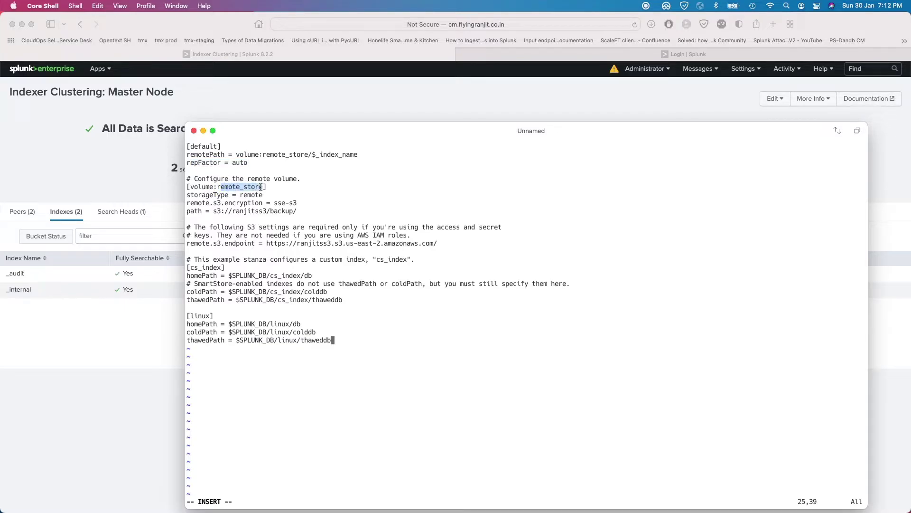
left_click(241, 190)
left_click_drag(217, 187, 240, 190)
double_click(251, 195)
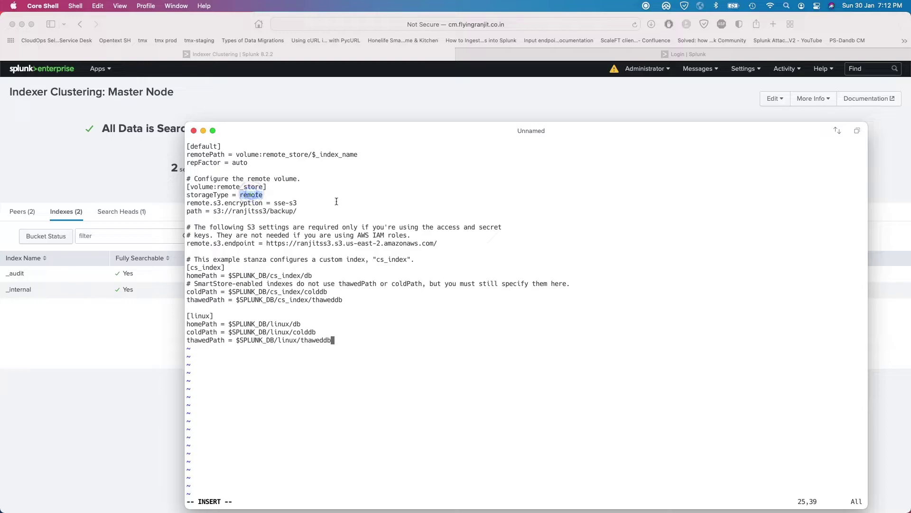
left_click(210, 204)
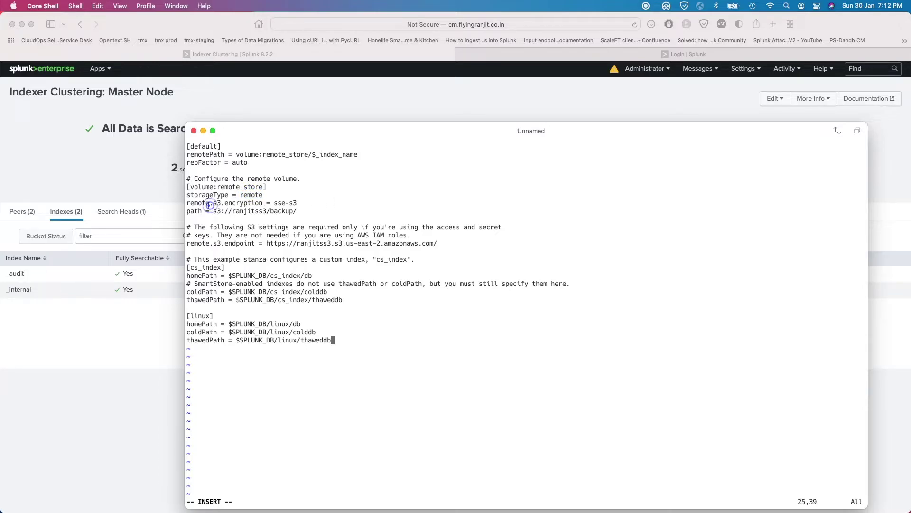
mouse_move(190, 203)
left_mouse_down()
mouse_move(260, 204)
mouse_move(202, 210)
left_mouse_up()
double_click(199, 205)
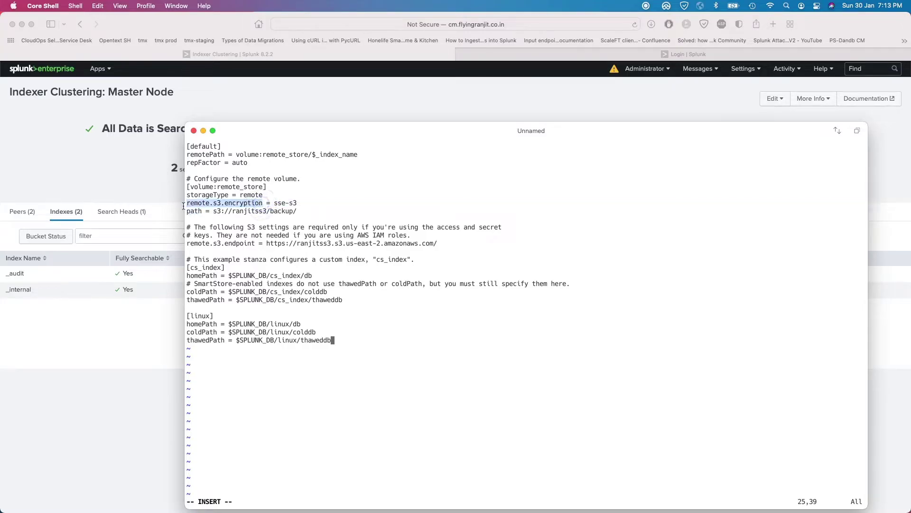
double_click(281, 203)
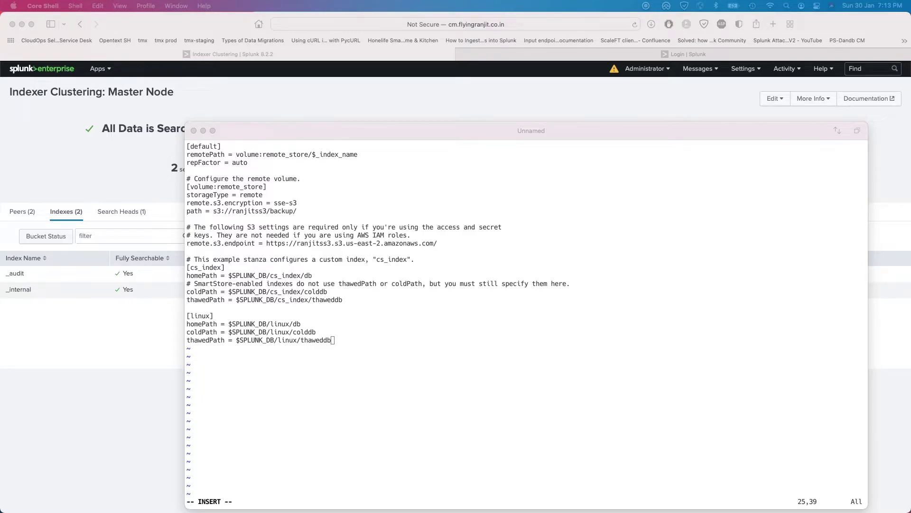
left_click(296, 202)
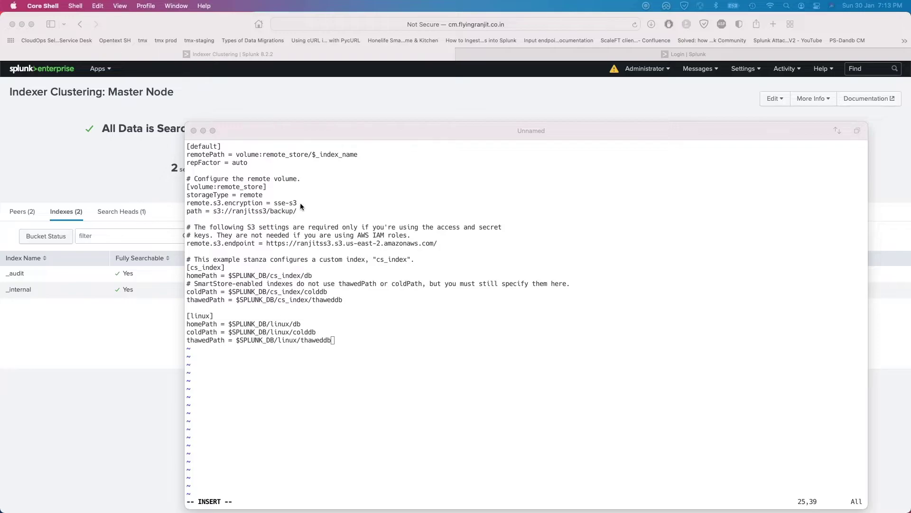
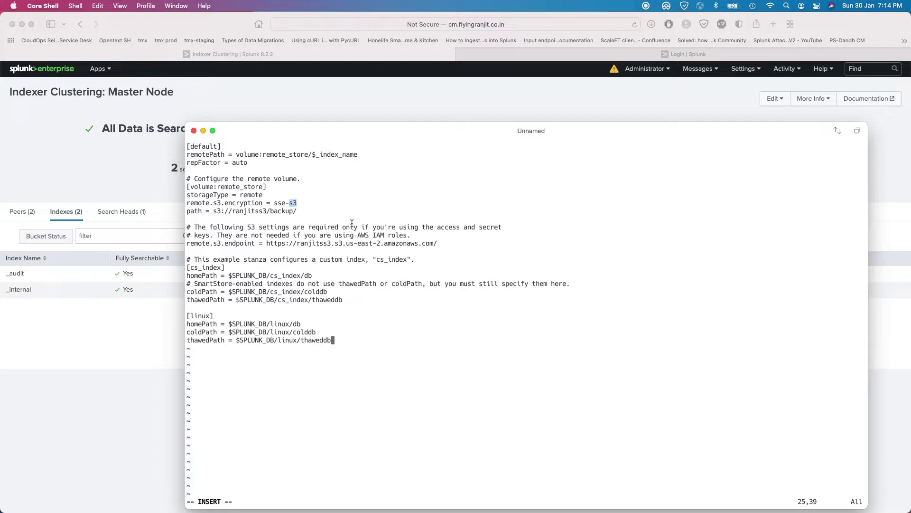
left_click(186, 212)
double_click(233, 211)
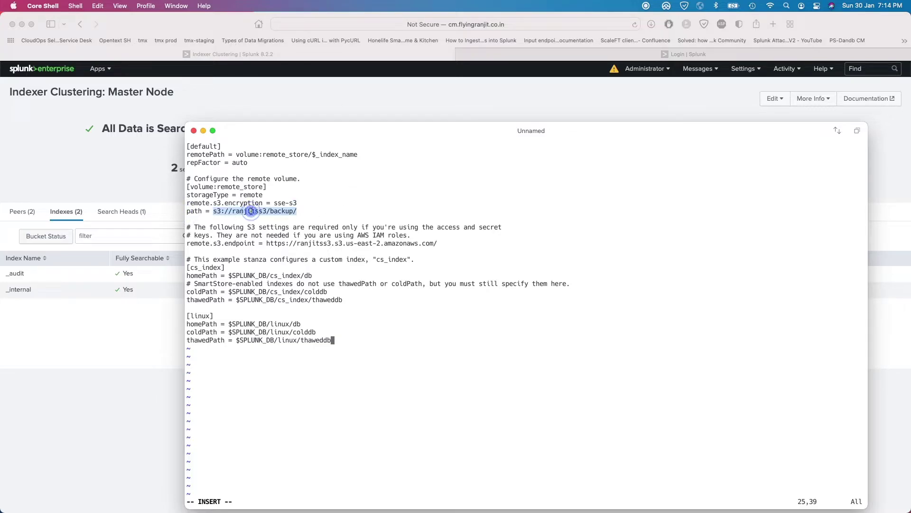
left_click(264, 212)
left_click_drag(265, 213, 233, 213)
left_click(190, 212)
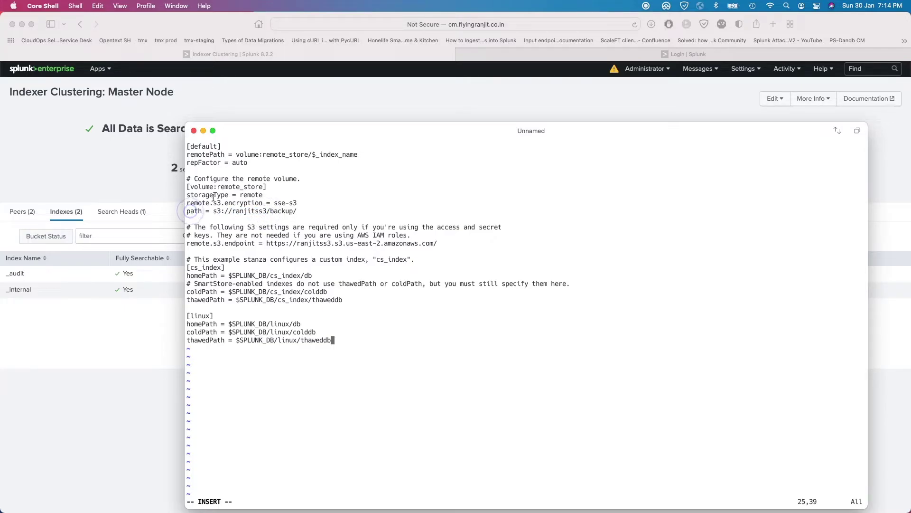
double_click(285, 212)
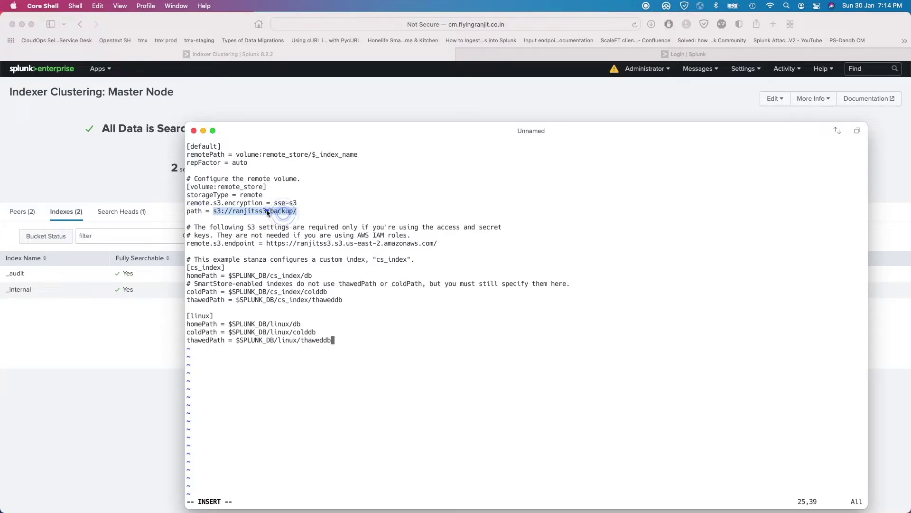
left_click_drag(265, 212, 206, 186)
left_click(288, 213)
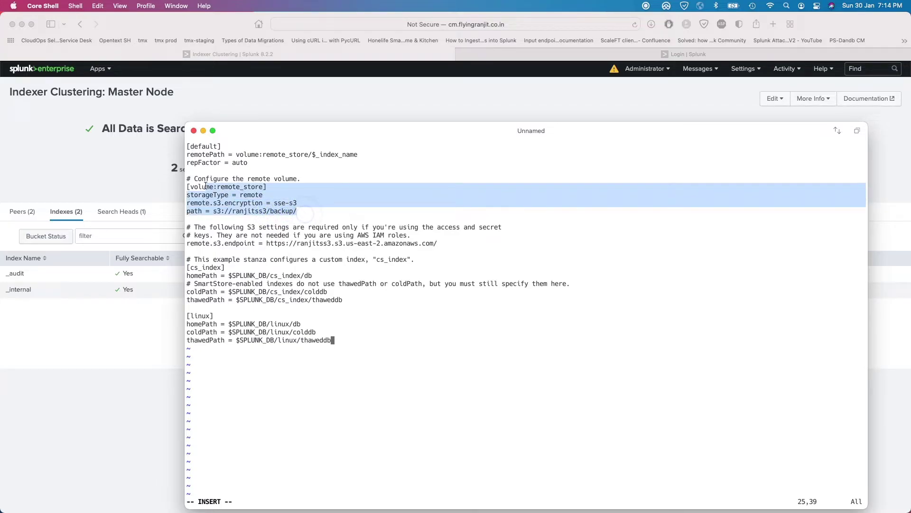
left_click(217, 242)
left_click_drag(201, 244, 246, 242)
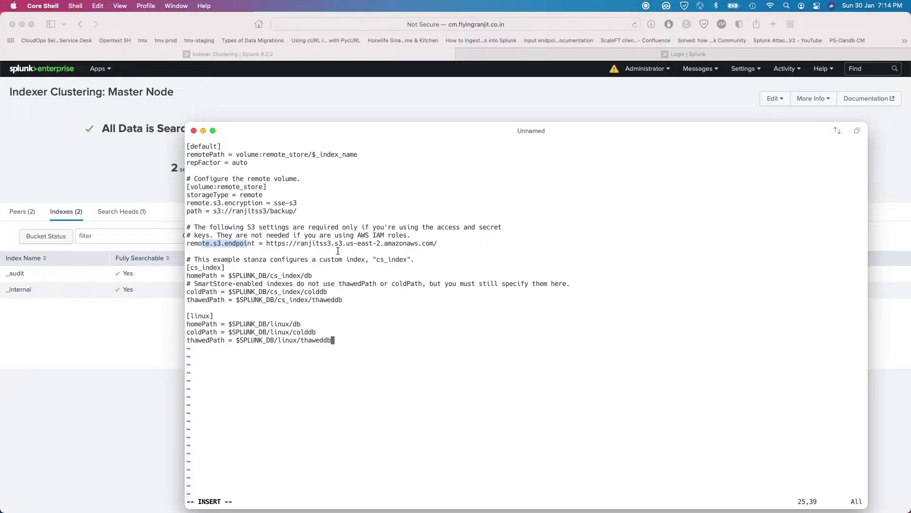
mouse_move(286, 243)
left_mouse_down()
mouse_move(435, 244)
mouse_move(268, 244)
left_mouse_up()
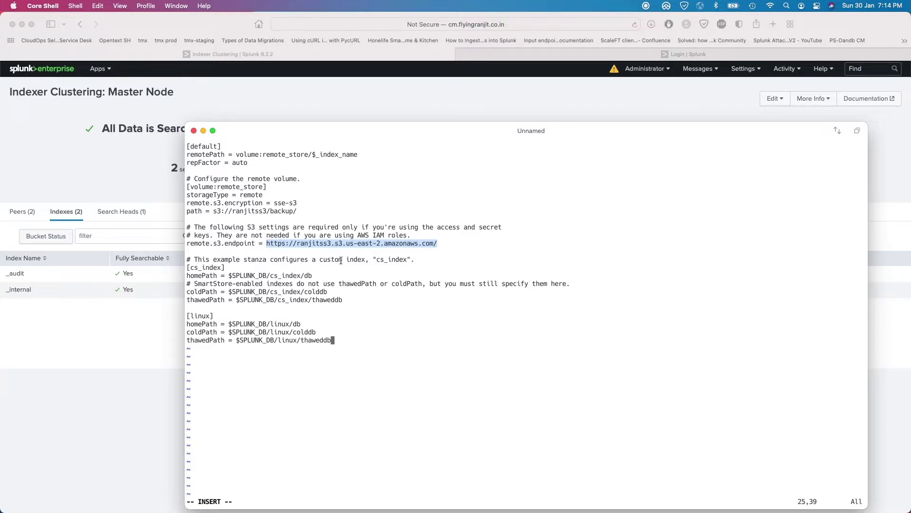
left_click(253, 245)
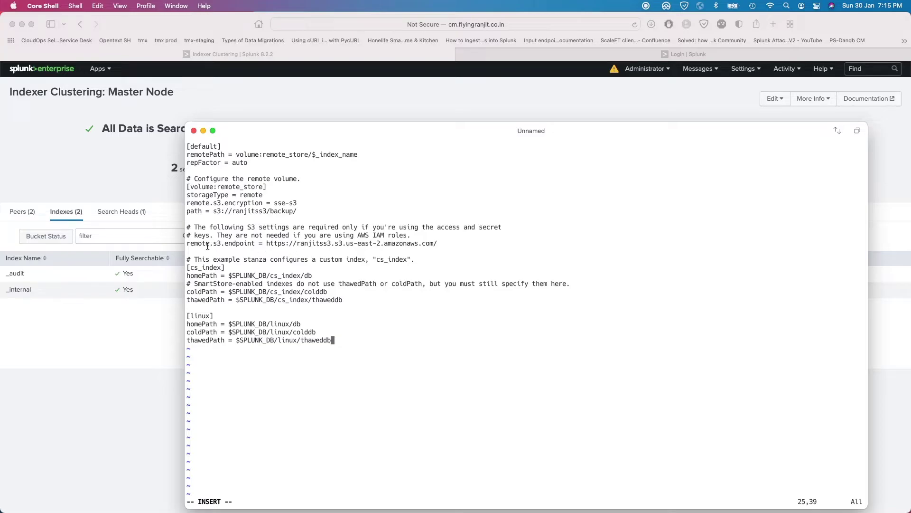
left_click_drag(208, 246, 443, 242)
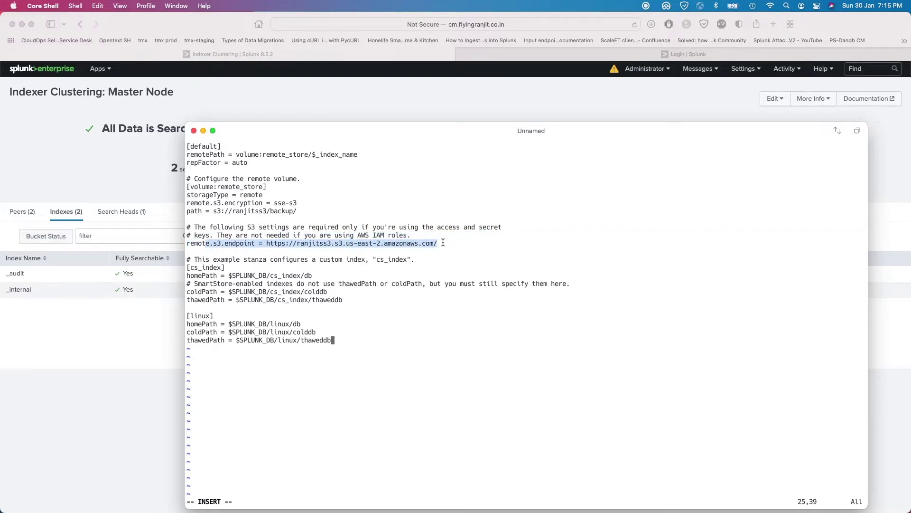
left_click(312, 298)
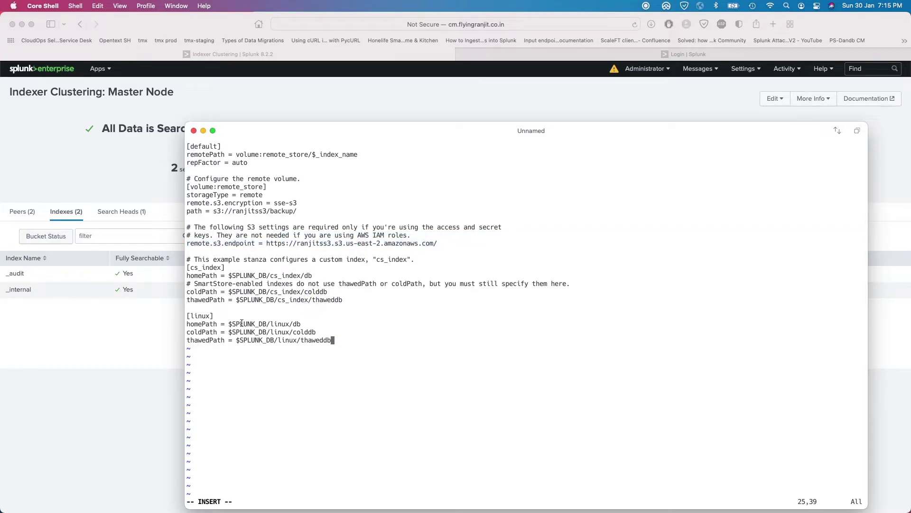
left_click_drag(236, 339, 274, 341)
left_click_drag(331, 340, 248, 325)
left_click(247, 331)
double_click(211, 155)
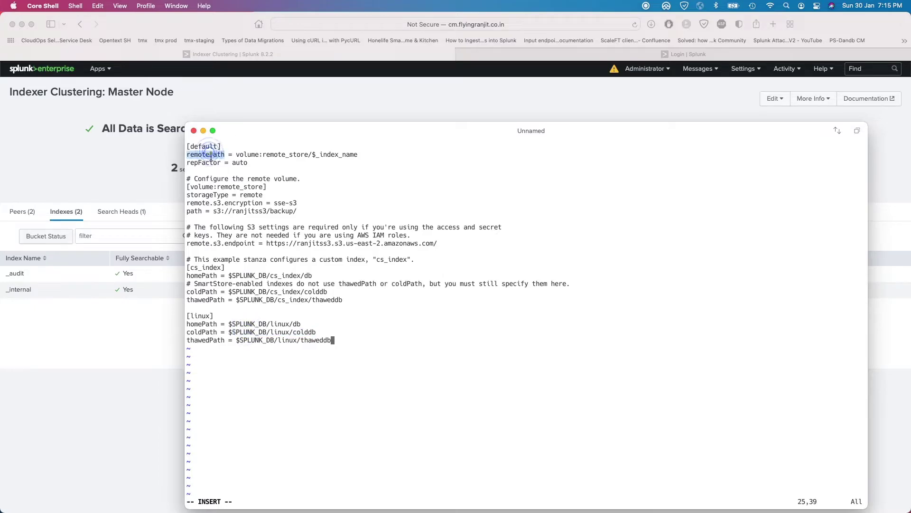
double_click(209, 147)
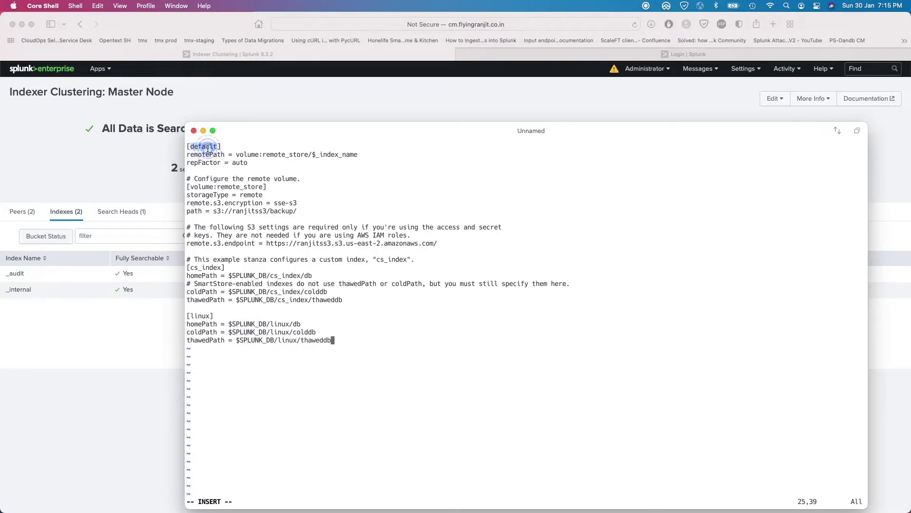
double_click(292, 154)
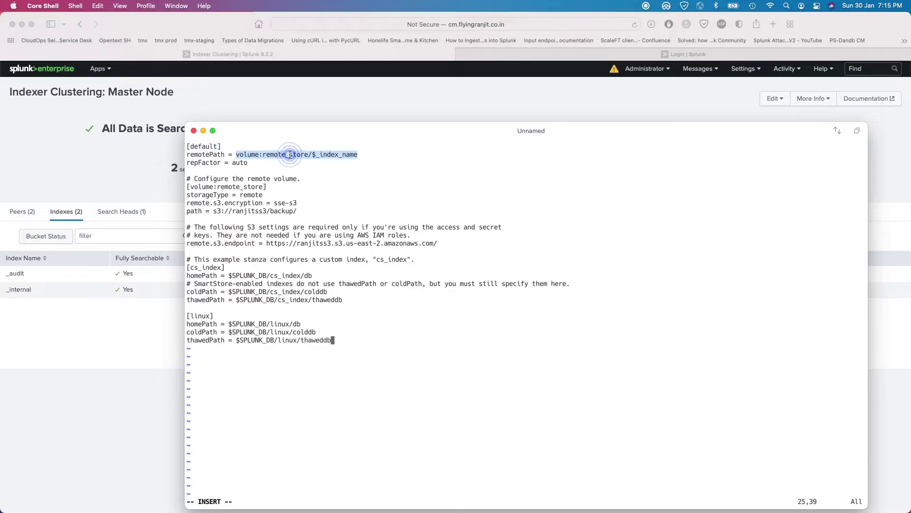
left_click(290, 154)
double_click(195, 148)
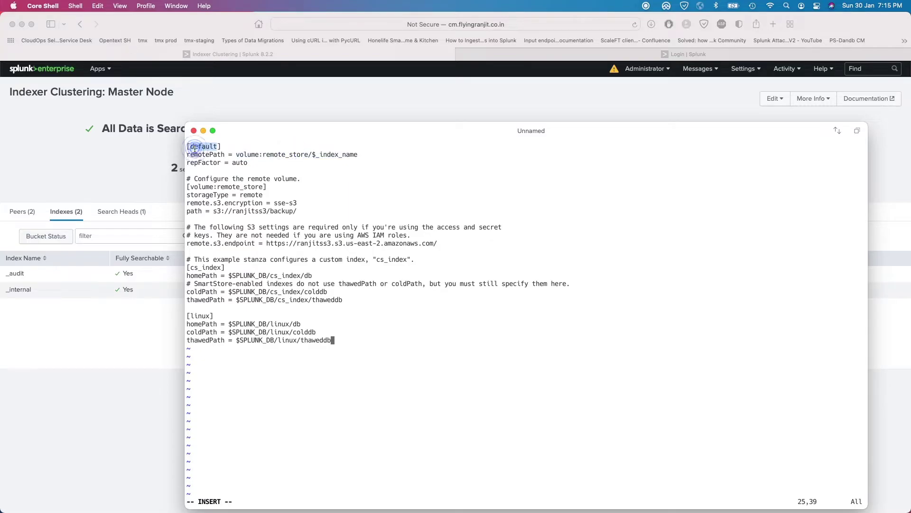
double_click(292, 154)
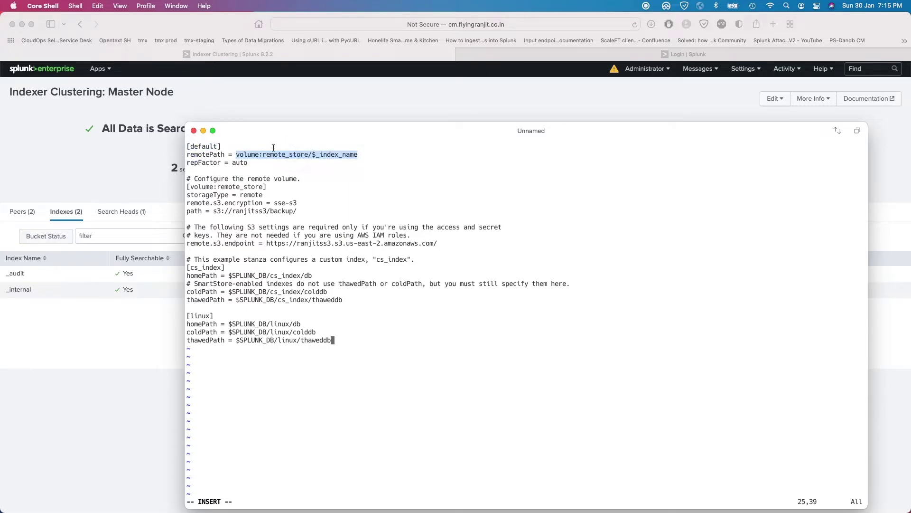
left_click(268, 155)
left_click_drag(264, 155, 295, 160)
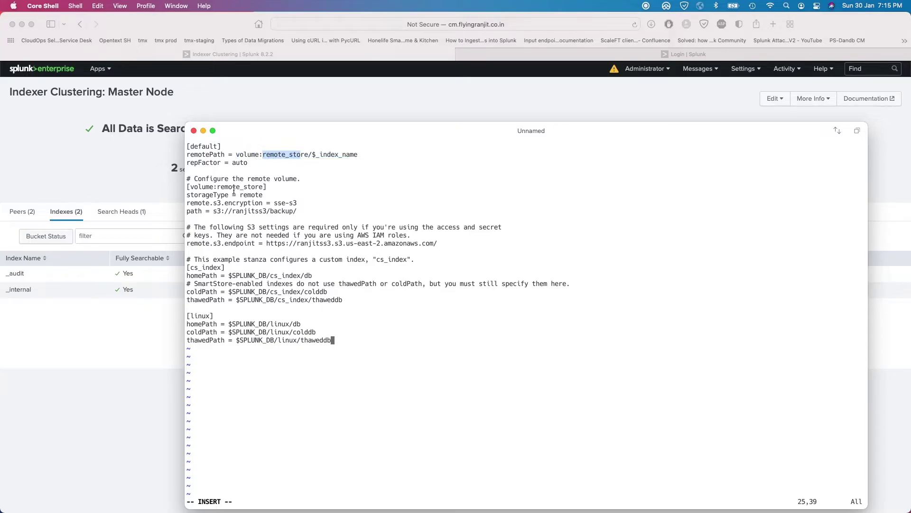
left_click_drag(289, 203, 210, 203)
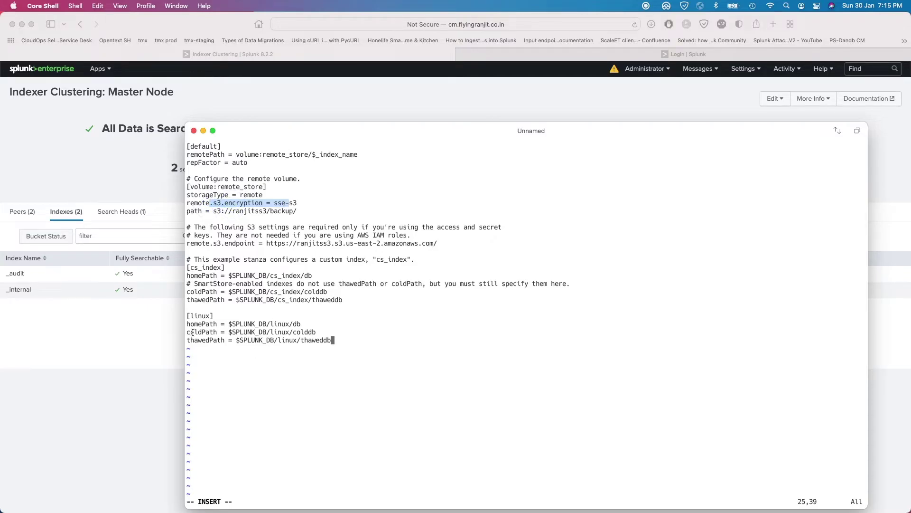
left_click_drag(228, 323, 261, 324)
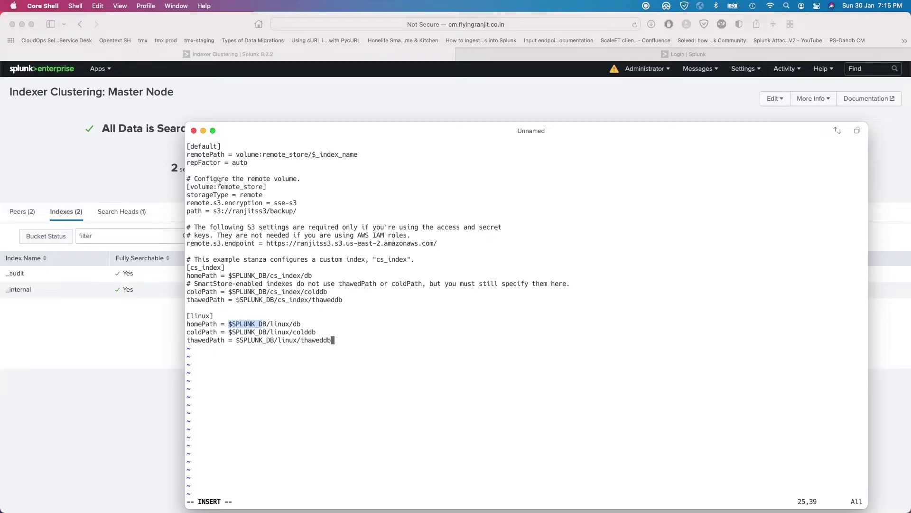
left_click_drag(221, 187, 257, 187)
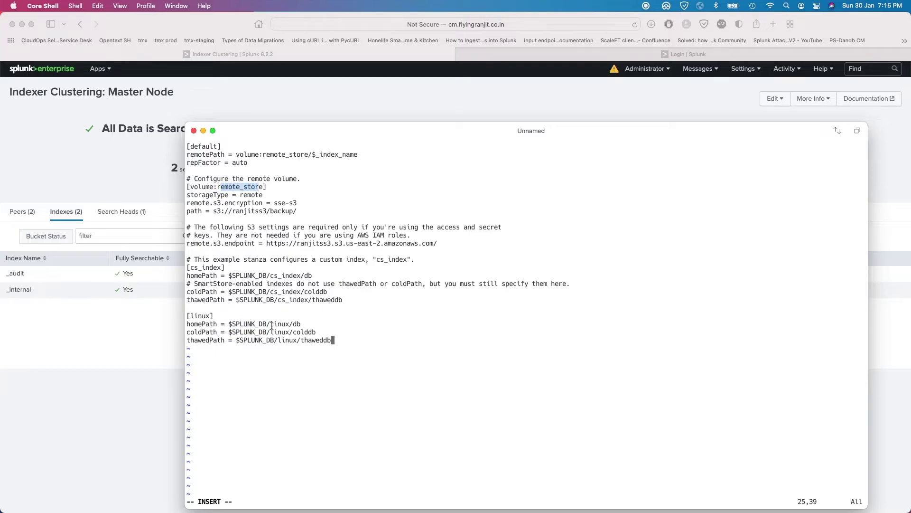
left_click_drag(267, 324, 213, 324)
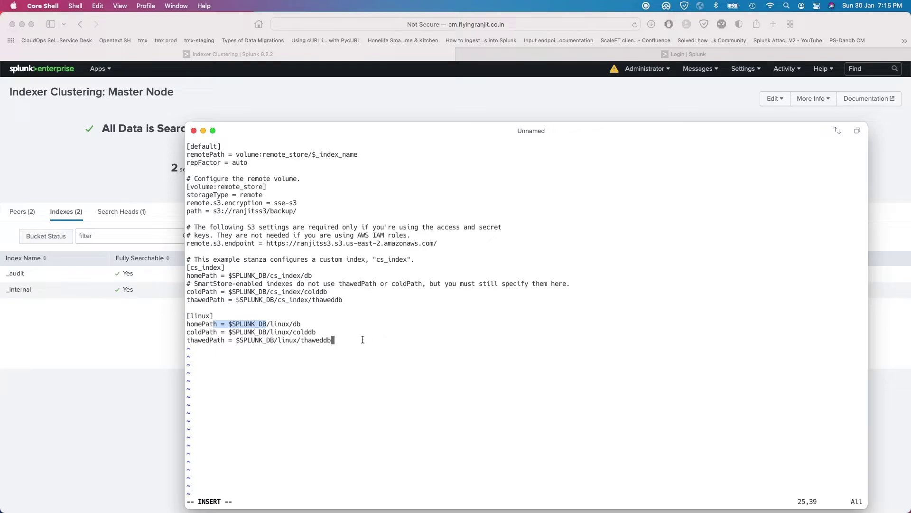
mouse_move(362, 340)
left_mouse_down()
mouse_move(352, 341)
mouse_move(359, 356)
left_mouse_up()
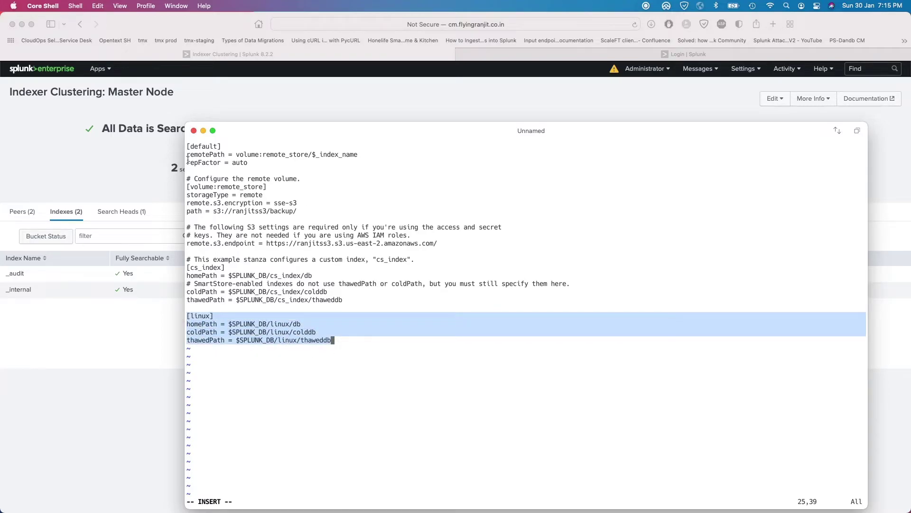
left_click_drag(224, 187, 259, 186)
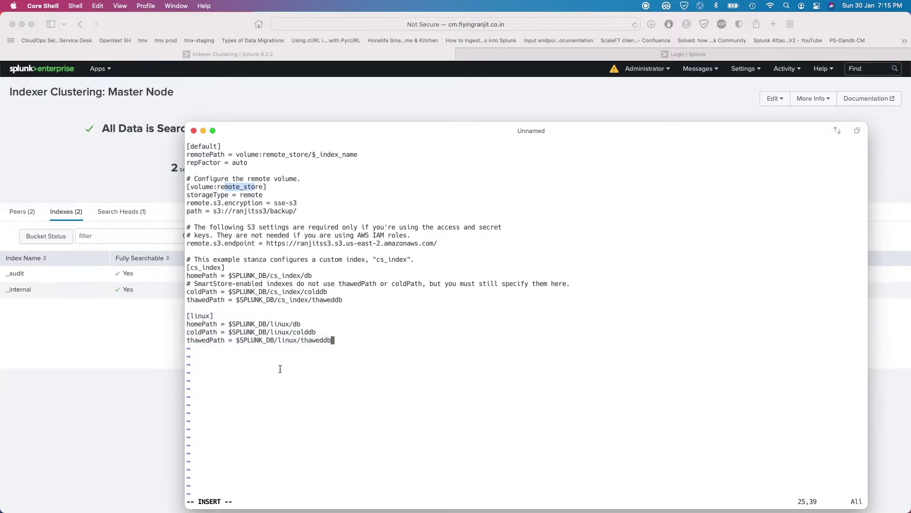
left_click_drag(332, 342, 198, 147)
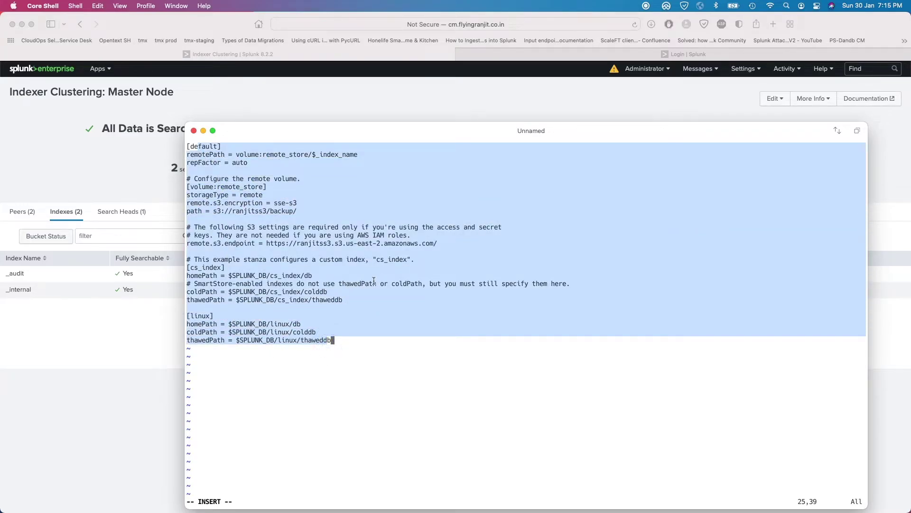
left_click(374, 280)
Step: Remove the stray backticks after thaweddb, then save indexes.conf and quit vi with :wq
type("``")
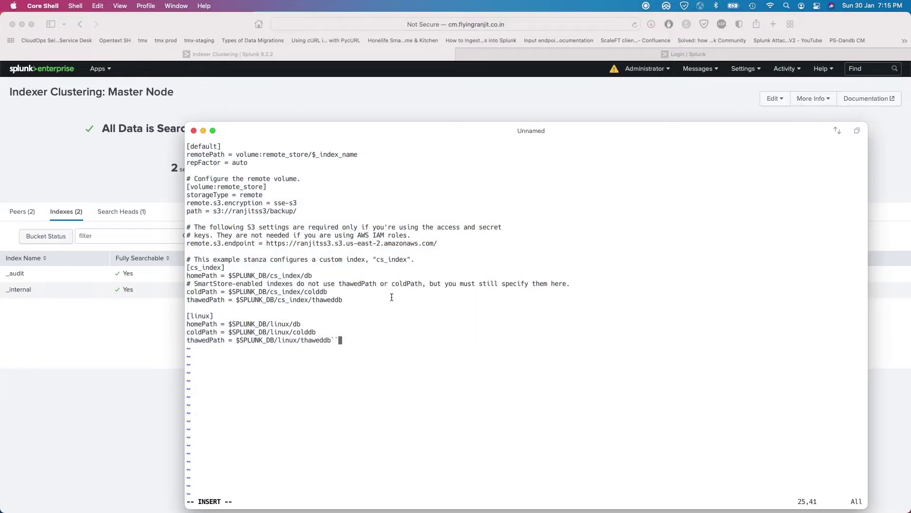
key("BackSpace")
key("BackSpace")
key("Escape")
type(":wq")
key("Return")
Step: Move up two folders, from storage into master-apps
type("cd ..")
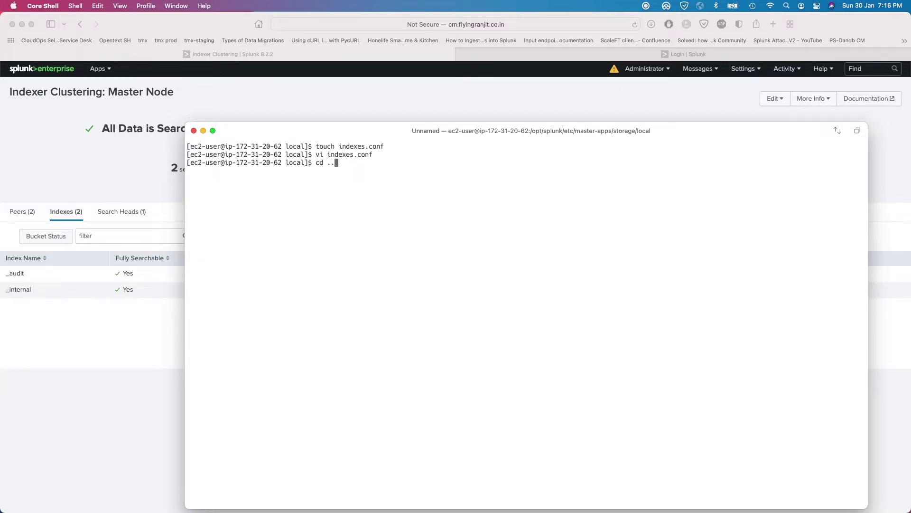
key("Return")
type("cd ..")
key("Return")
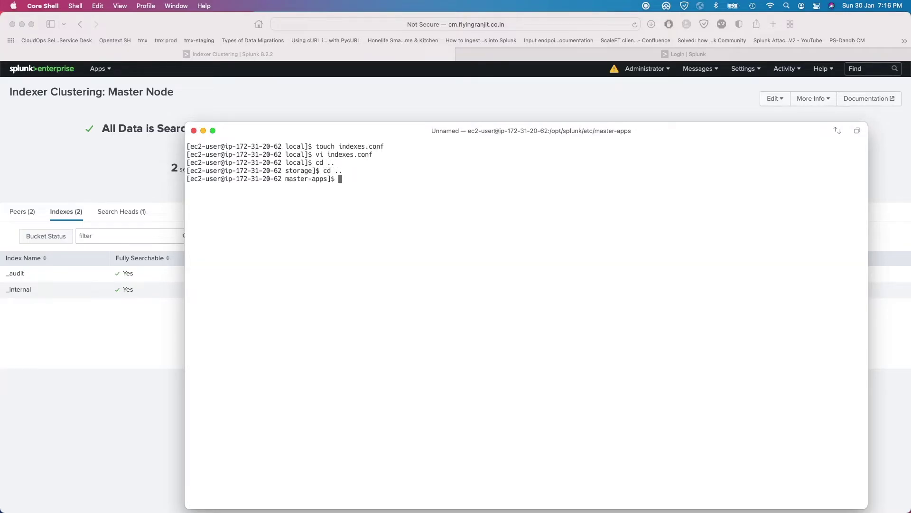
Step: Run /opt/splunk/bin/splunk apply cluster-bundle, which asks to run as the boot-start user
type("/opt/splunk/bin/splunk appl")
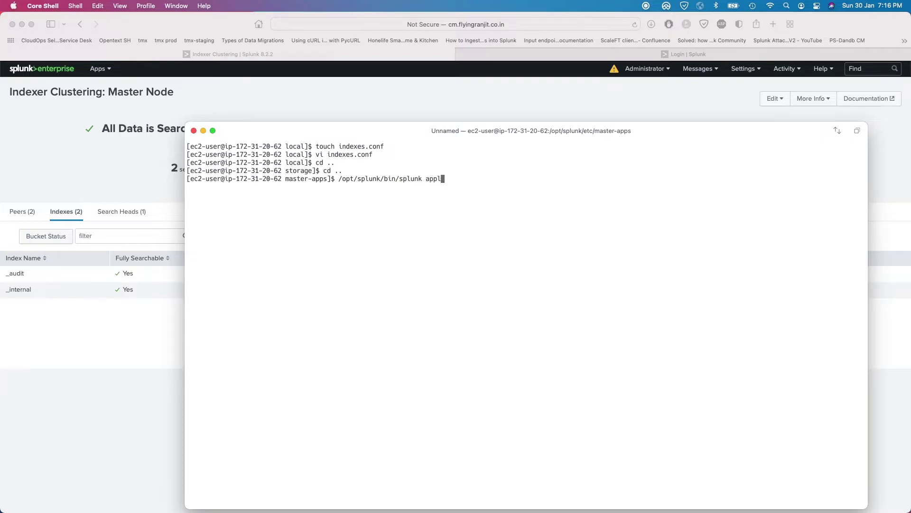
type("y cluster -bund")
key("BackSpace")
key("BackSpace")
key("BackSpace")
key("BackSpace")
key("BackSpace")
key("BackSpace")
key("BackSpace")
type("r-bundl;")
key("BackSpace")
type("e")
key("Return")
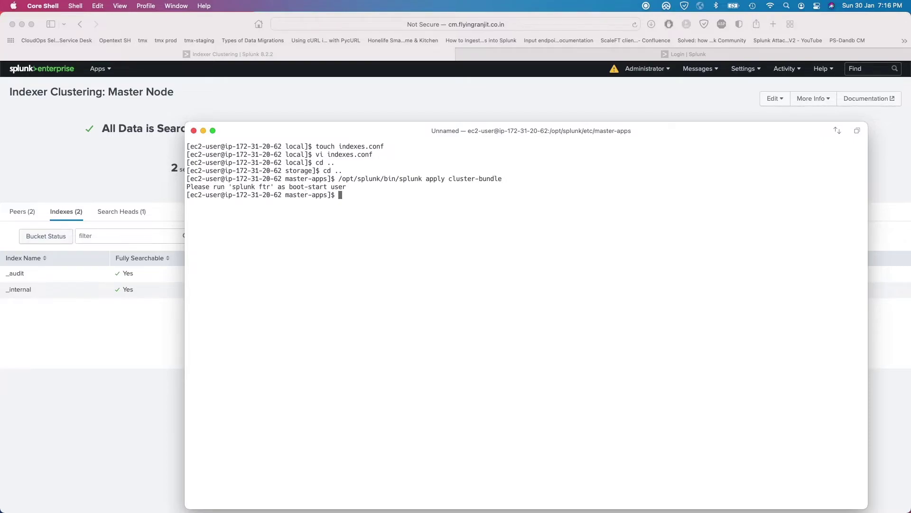
Step: Select the apply cluster-bundle command for reuse and enter sudo bash
left_click_drag(505, 179, 341, 177)
key("super+c")
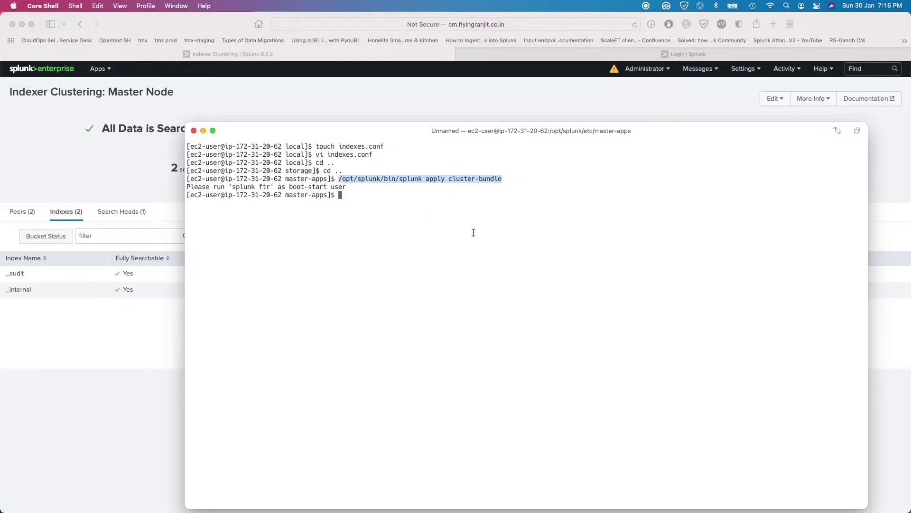
left_click(473, 233)
type("sudo bash")
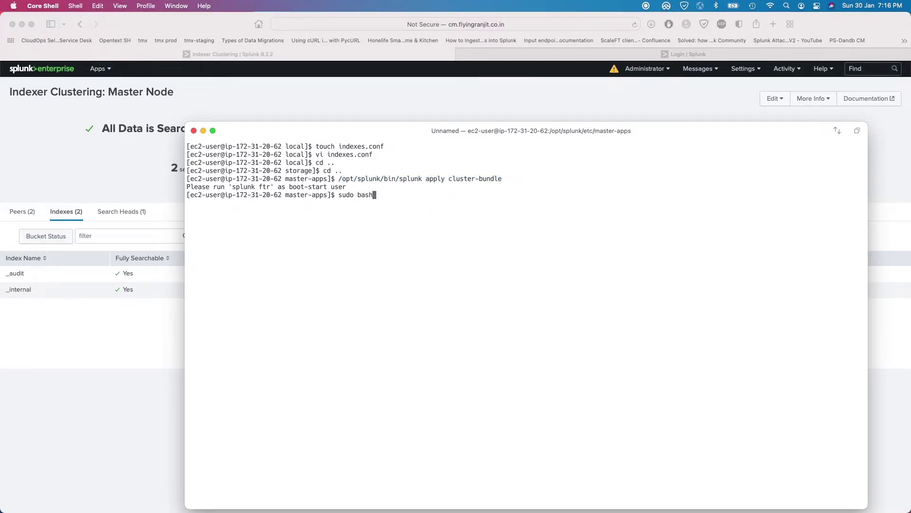
Step: As root, rerun apply cluster-bundle with the admin credentials, then view the cluster's rolling restart
key("Return")
key("super+v")
key("Return")
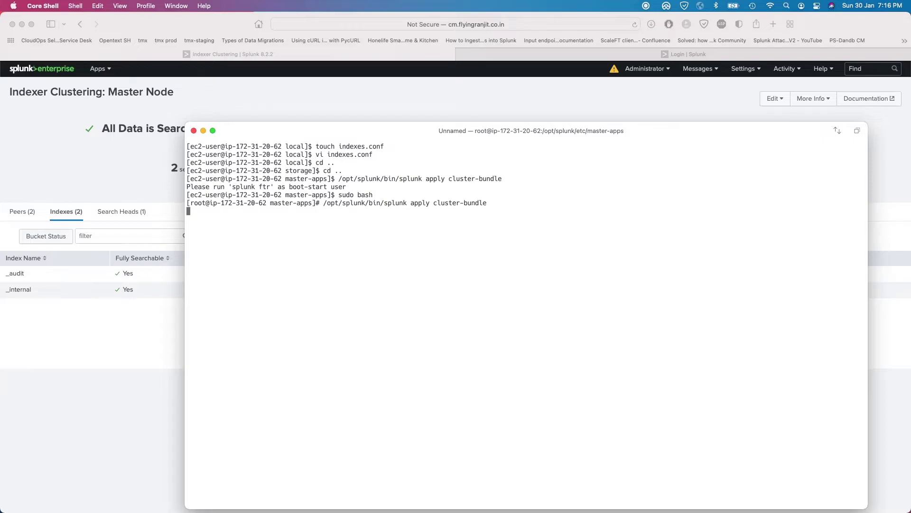
type("admin")
key("Return")
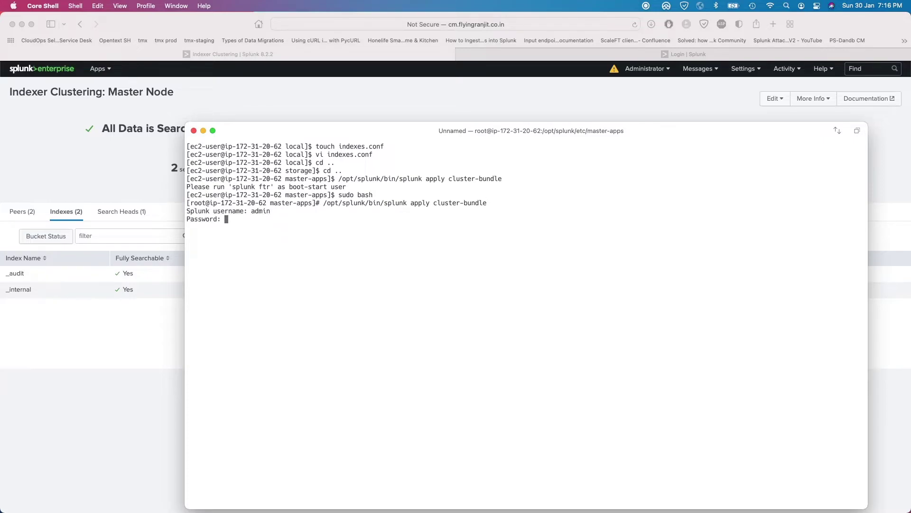
key("Return")
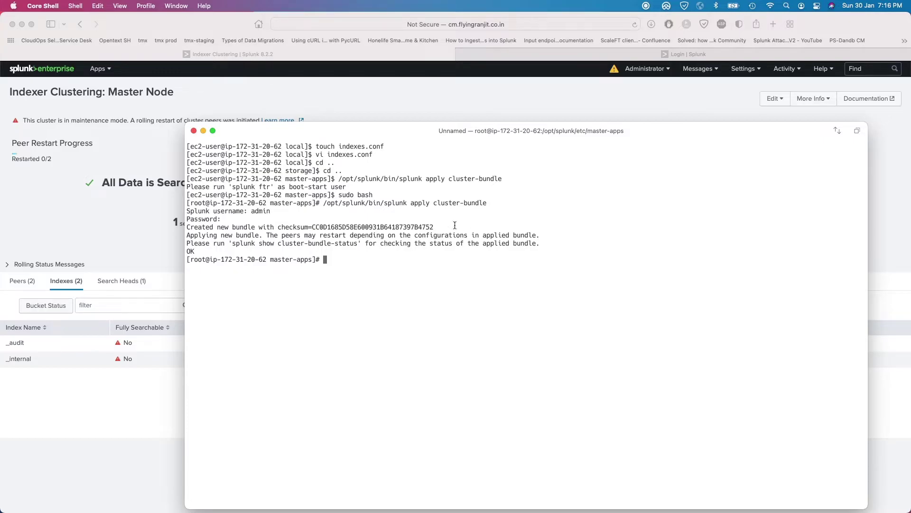
left_click(76, 176)
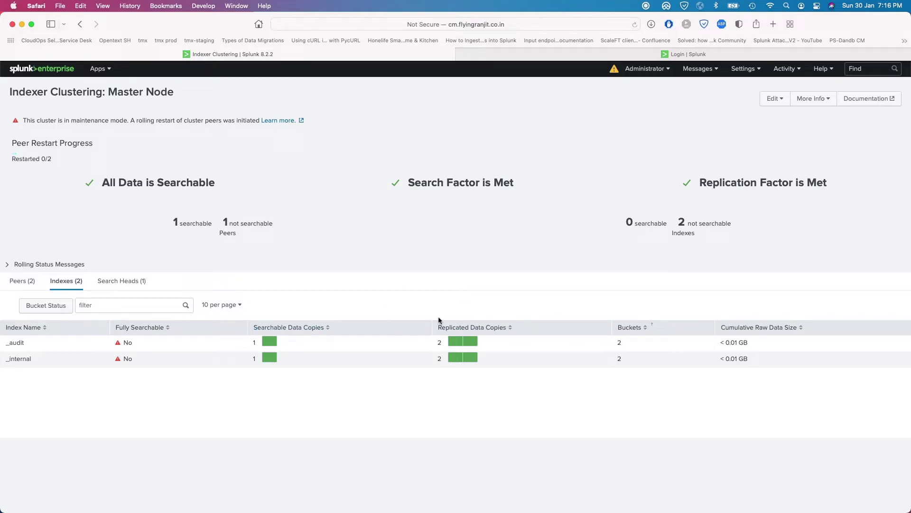
Step: Bring the Core Shell terminal forward and move it up, revealing restart progress at 1/2
mouse_move(519, 503)
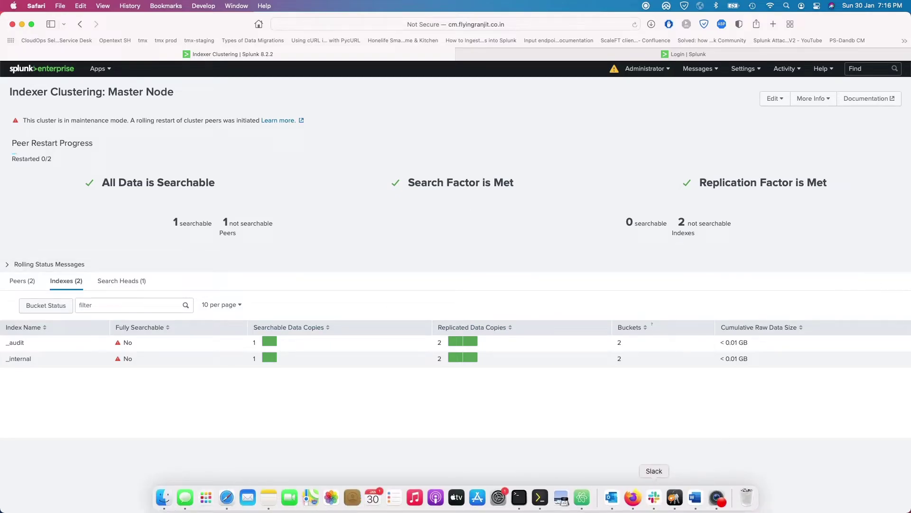
left_click(540, 504)
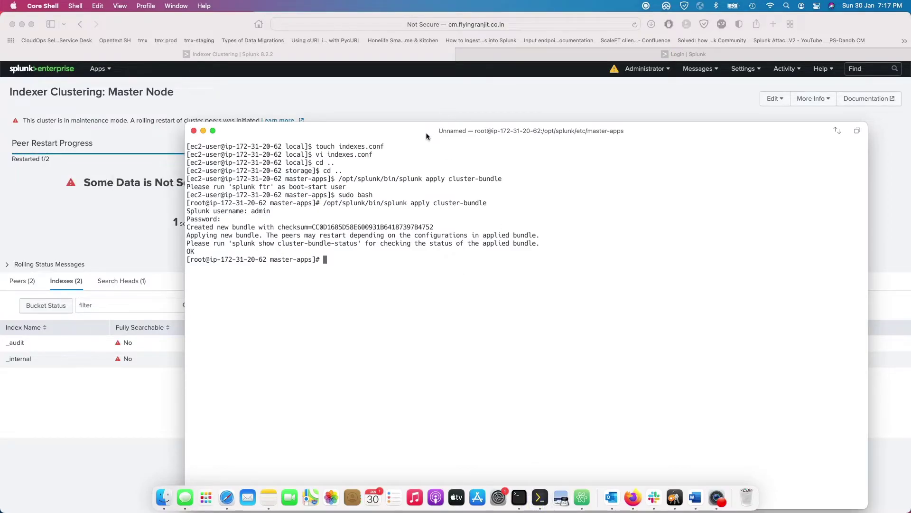
left_click_drag(431, 133, 419, 58)
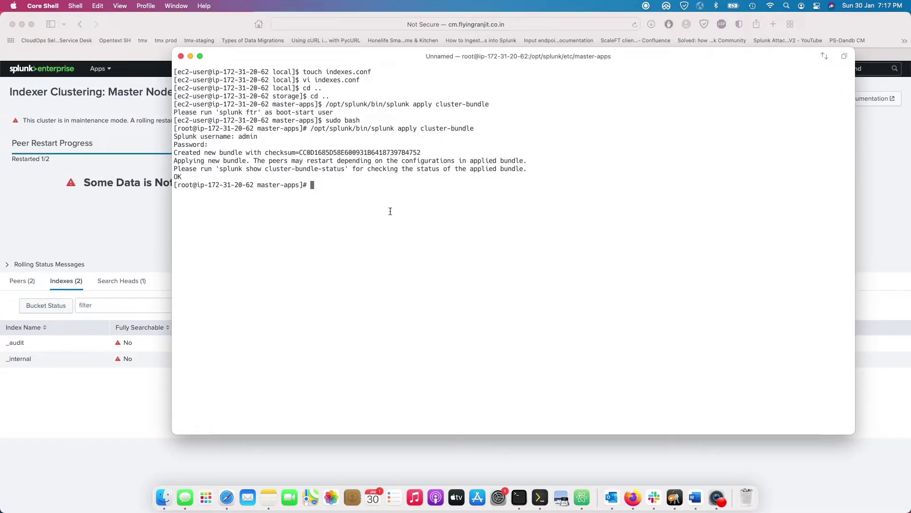
Step: Follow the master's /opt/splunk/var/log/splunk/splunkd.log with tail -f, then open a new Profiles tab
type("tail -f /opt/splunk/var/log/splunk/")
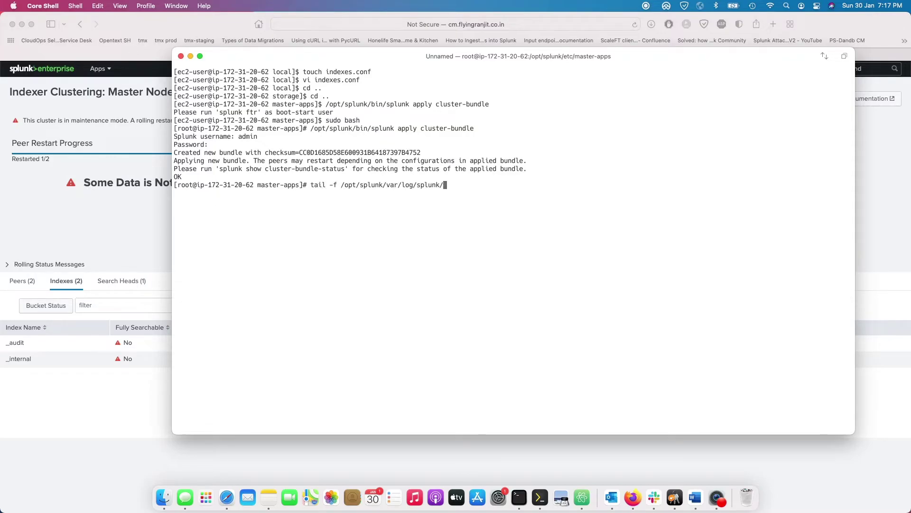
type("splunkd.log")
key("Return")
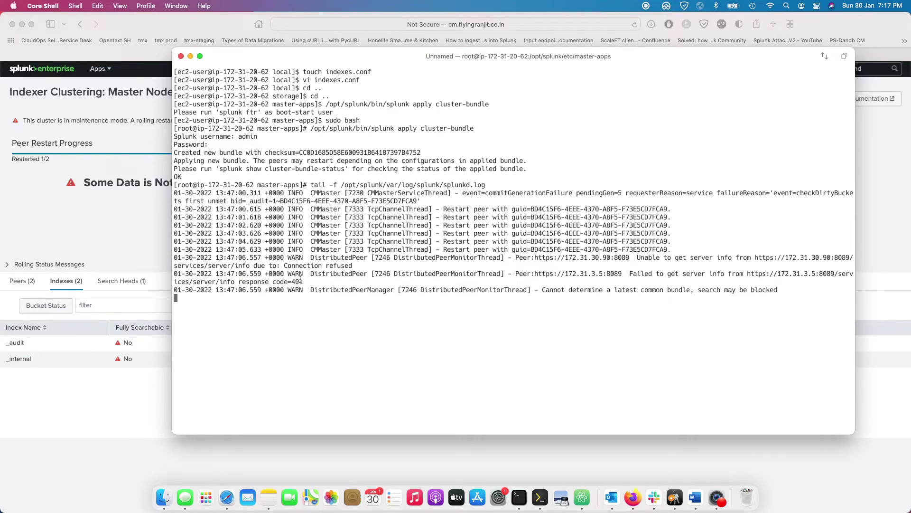
left_click_drag(458, 233, 391, 233)
key("super+t")
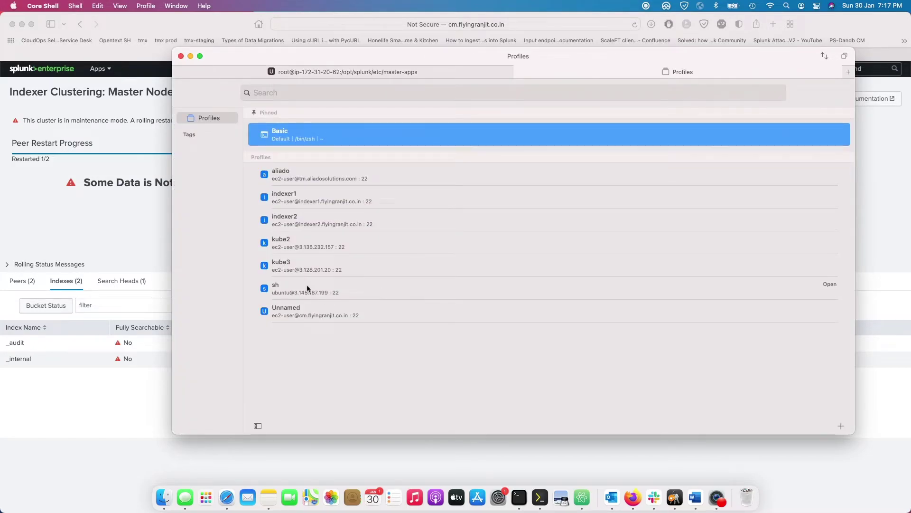
Step: Connect to the indexer1 profile, become root with sudo bash, and clear the screen
double_click(298, 204)
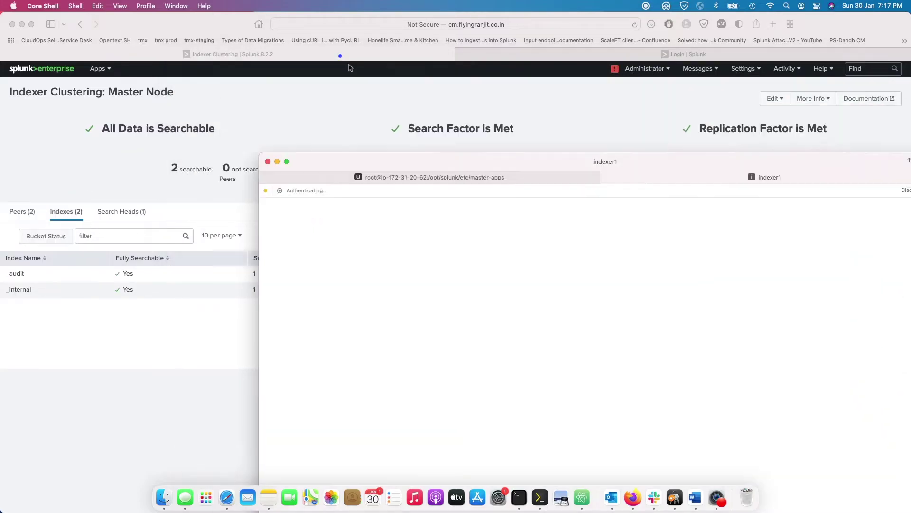
left_click_drag(427, 163, 357, 55)
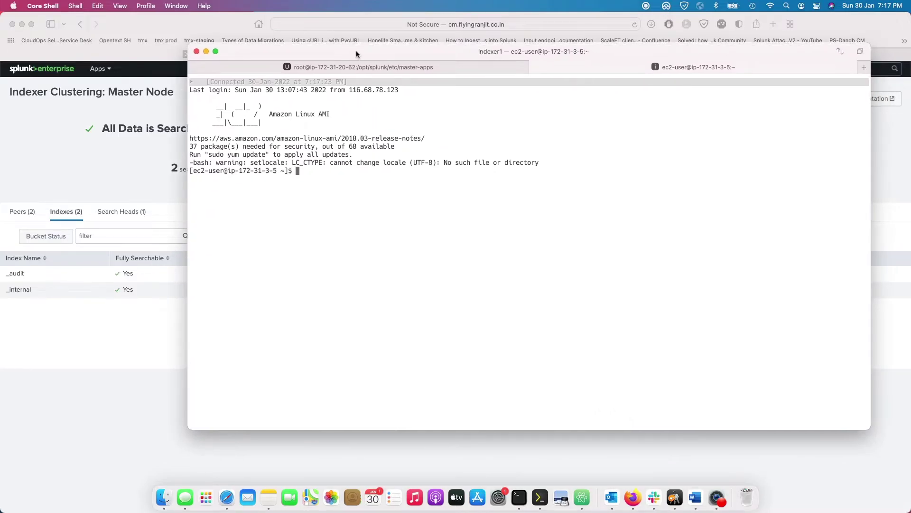
type("sudo bash")
key("Return")
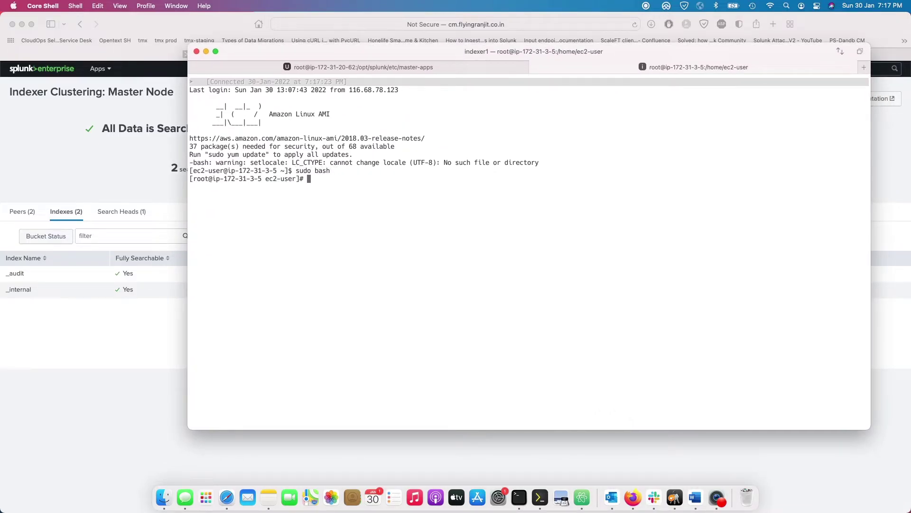
type("clear")
key("Return")
Step: Follow indexer1's splunkd.log with tail -f, then return to the master's replication log
type("tail -")
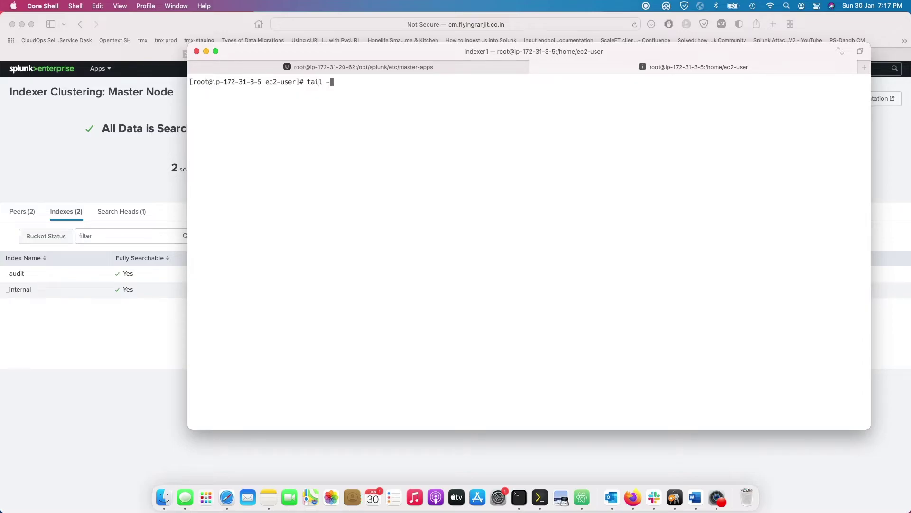
type("f /opt/splunk/var/log/splunk/s")
key("Tab")
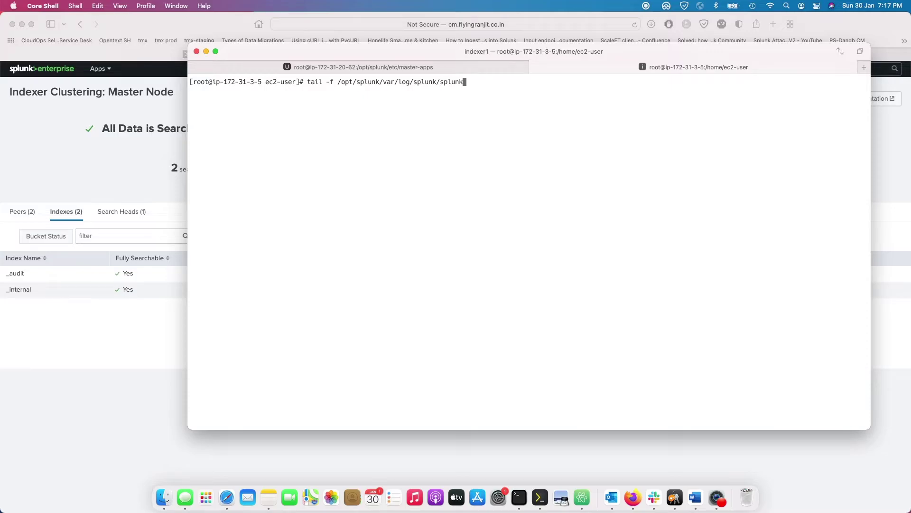
type("/")
key("BackSpace")
type(".log")
key("Return")
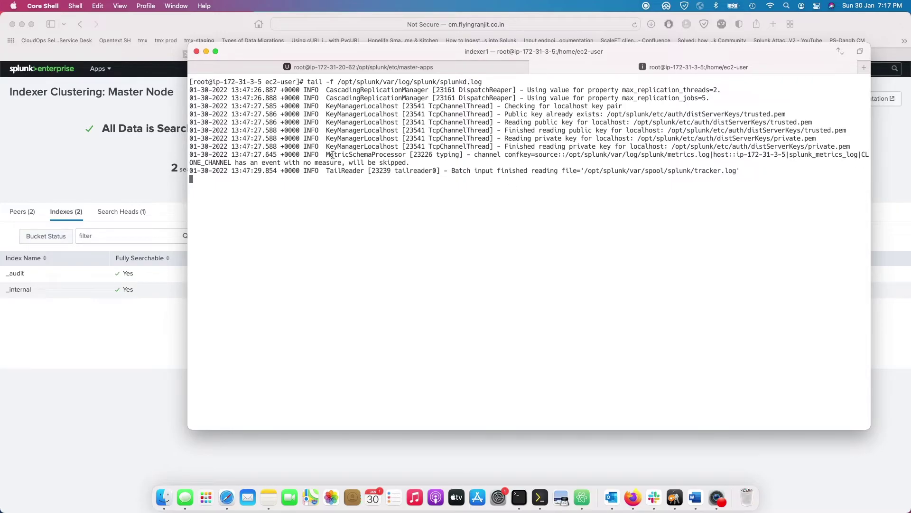
left_click_drag(318, 154, 719, 167)
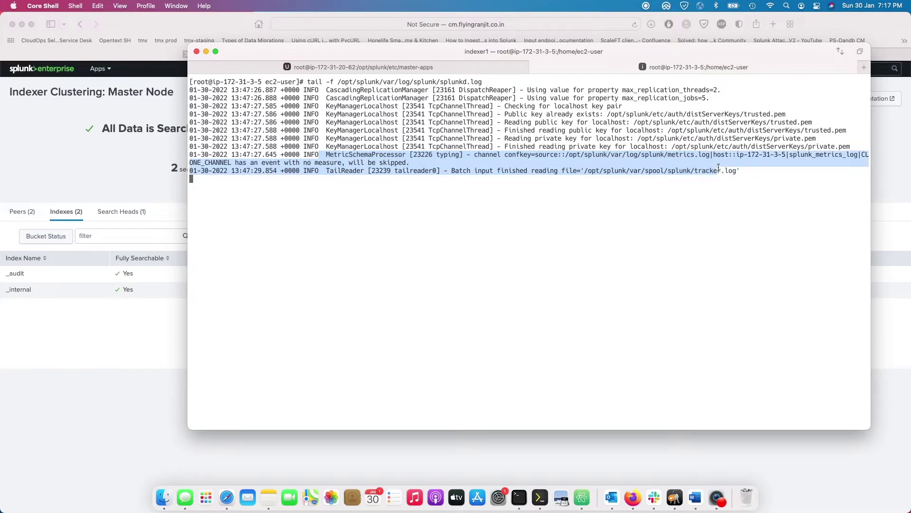
left_click(421, 68)
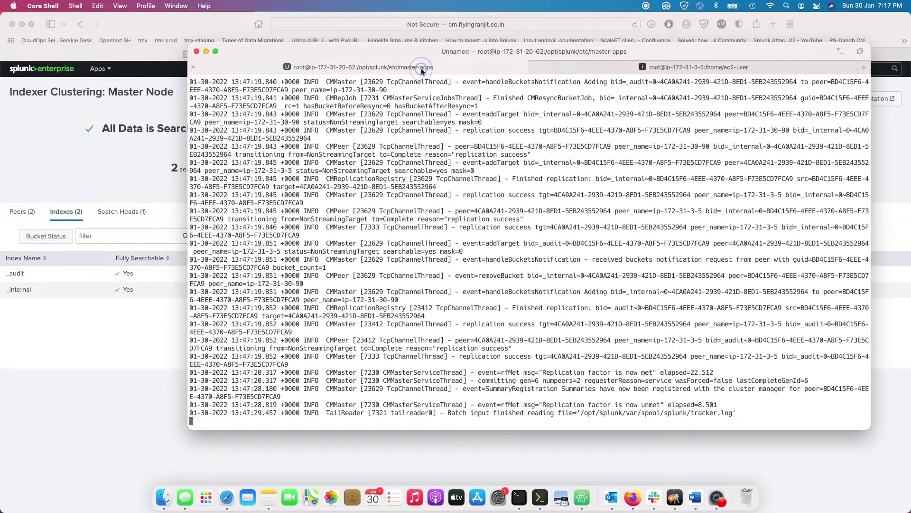
left_click(121, 373)
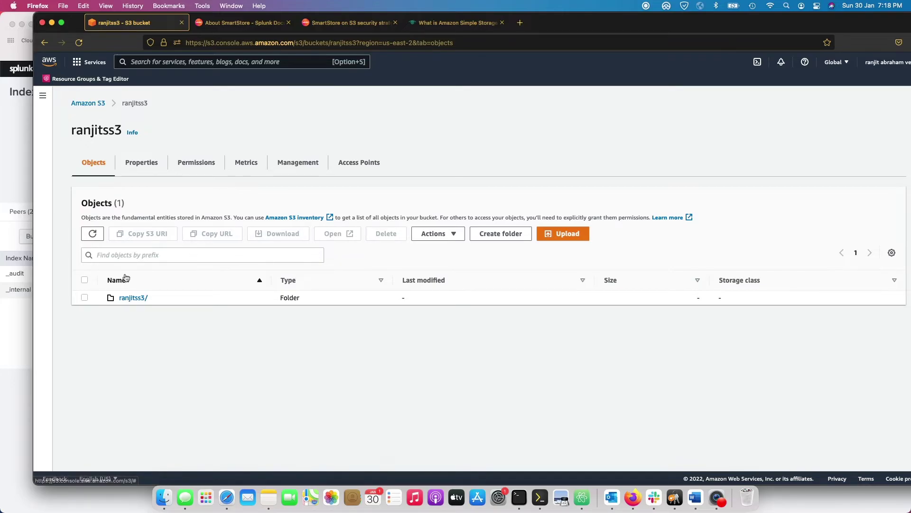
Step: Browse ranjitss3/backup/_internal/db/21/5e to the guidSplunk bucket files, then minimize Firefox
left_click(129, 299)
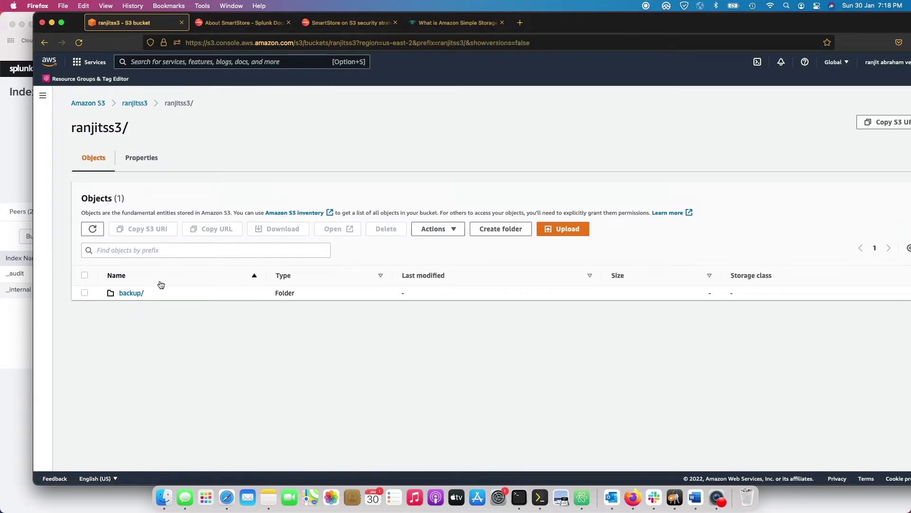
left_click(129, 293)
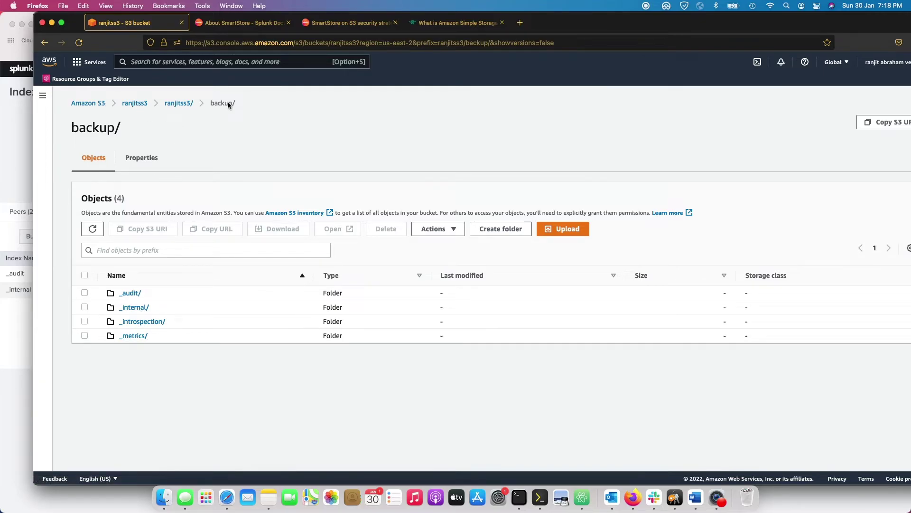
left_click(127, 308)
left_click(124, 293)
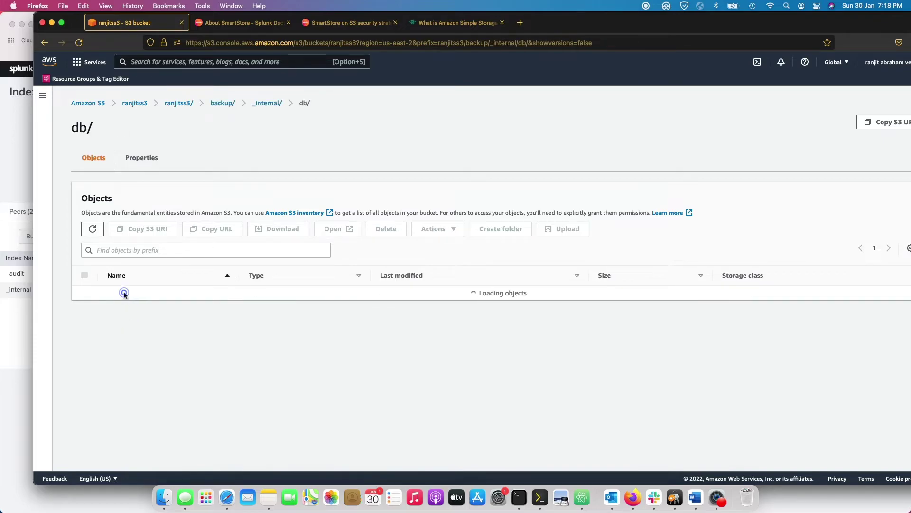
left_click(124, 306)
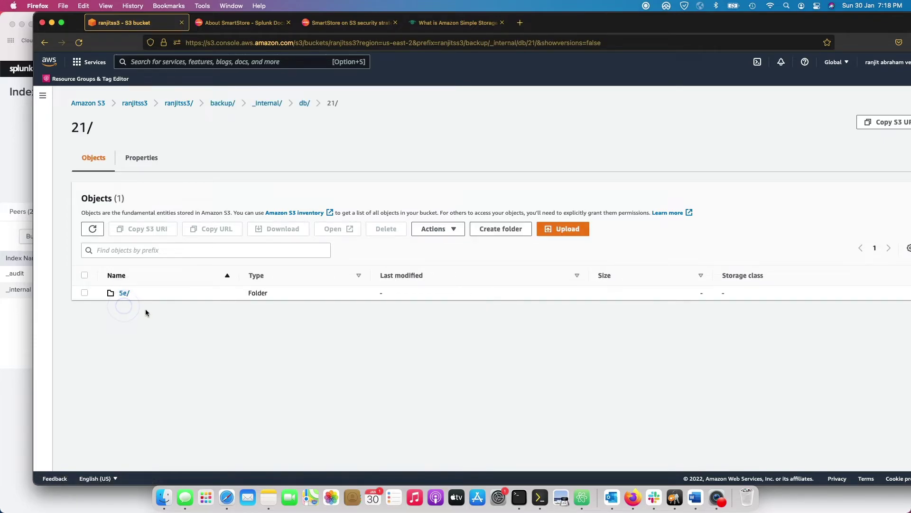
left_click(124, 293)
left_click(156, 292)
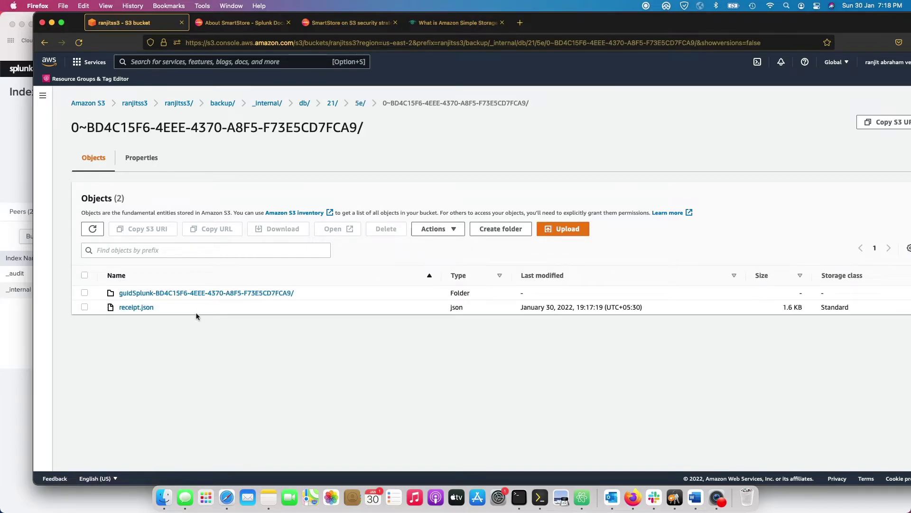
left_click(184, 294)
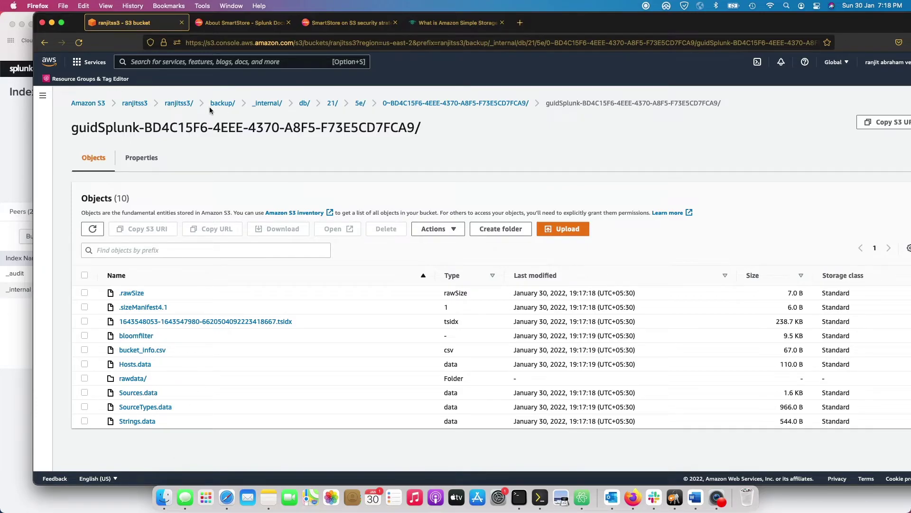
left_click(134, 103)
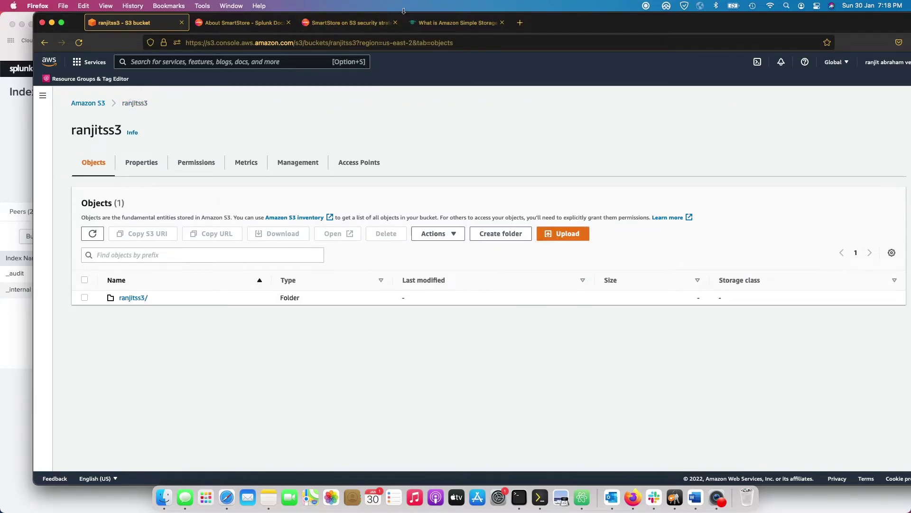
double_click(582, 23)
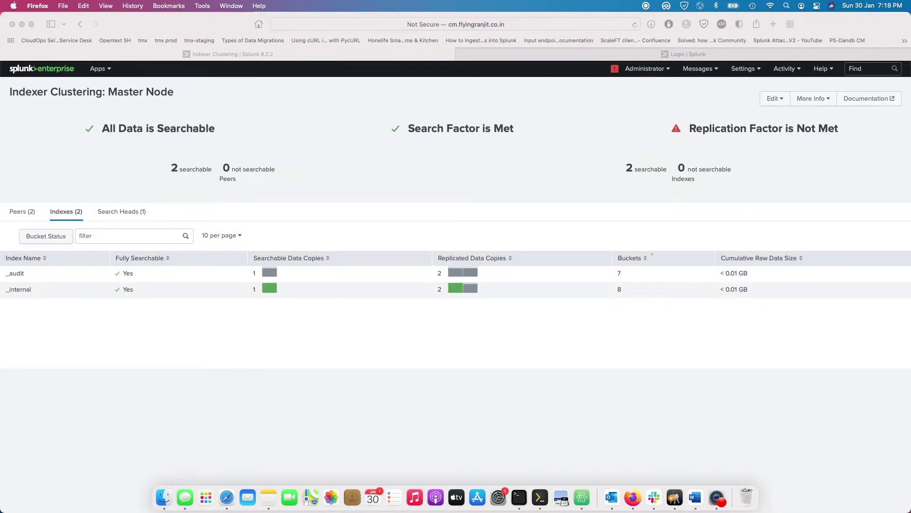
Step: Restore the Firefox S3 console showing the ranjitss3 bucket's top level
left_click(633, 497)
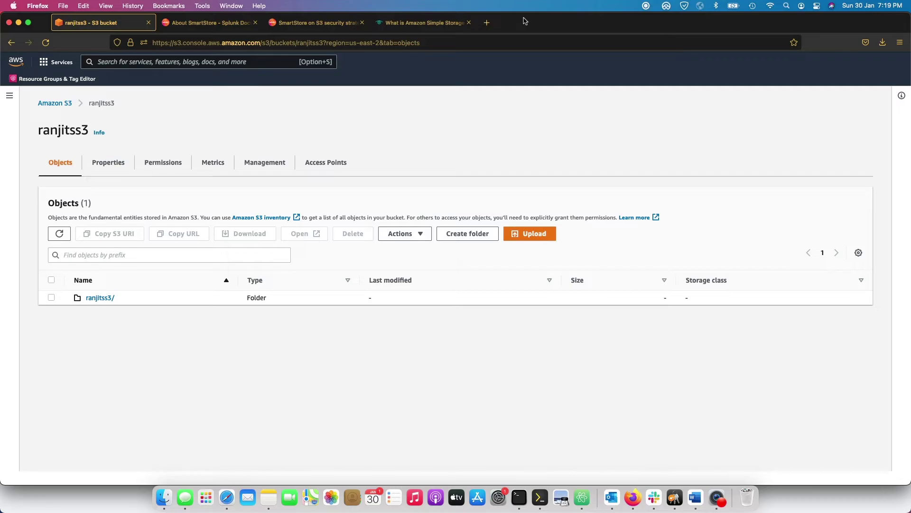
Step: Open receipt.json under ranjitss3/backup/_metrics/db/20/10 and its GUID folder
left_click(104, 299)
left_click(103, 298)
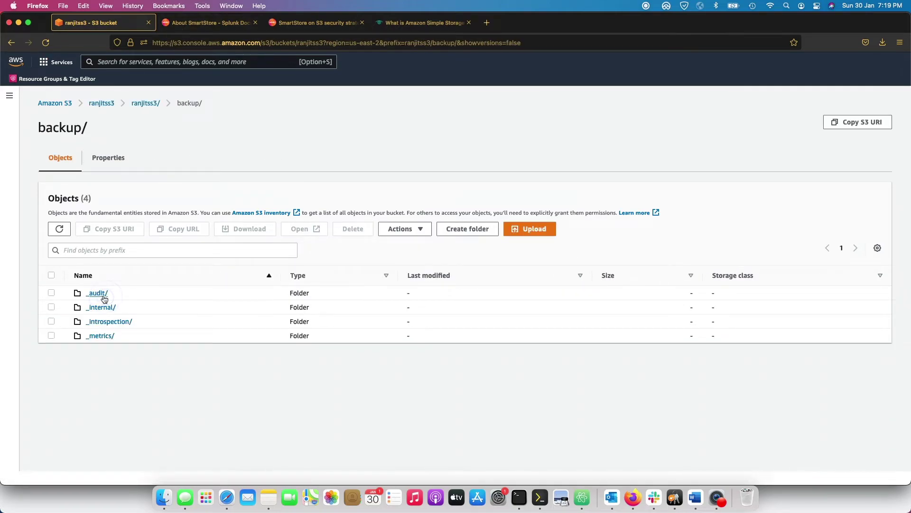
left_click(100, 336)
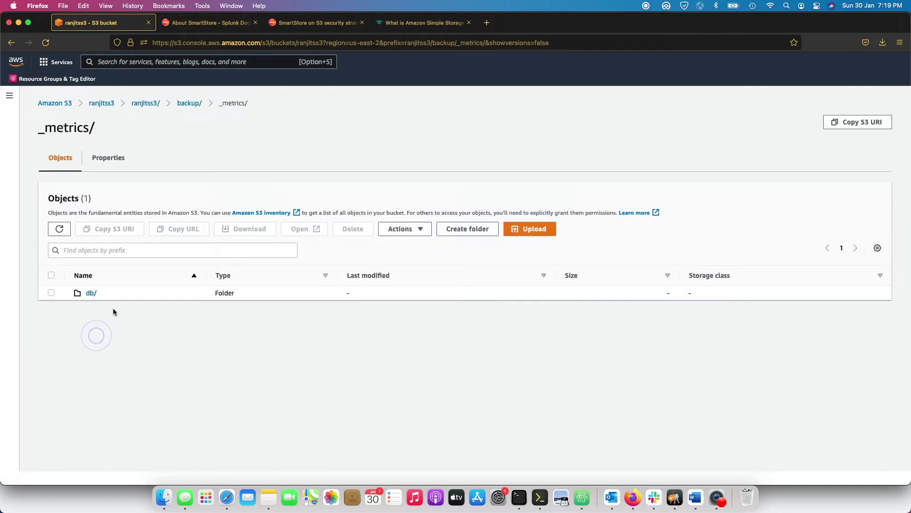
left_click(90, 292)
left_click(90, 334)
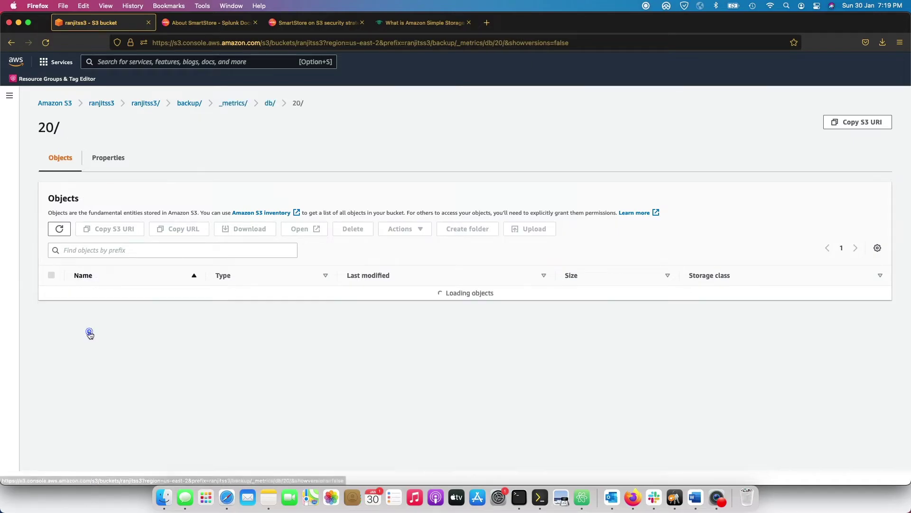
left_click(90, 293)
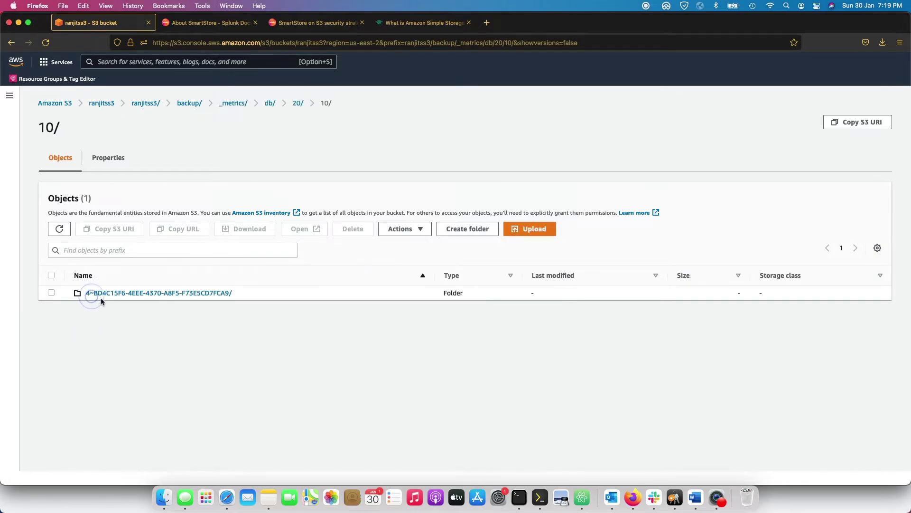
left_click(108, 297)
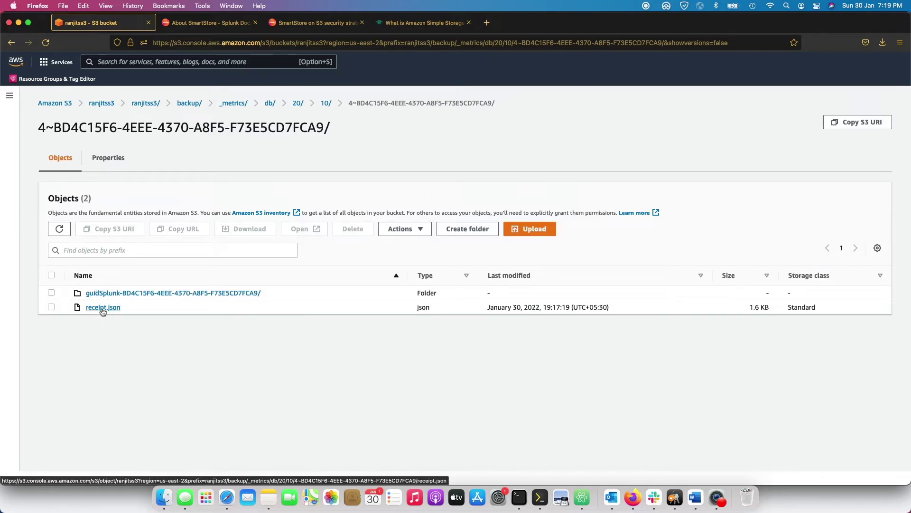
left_click(101, 309)
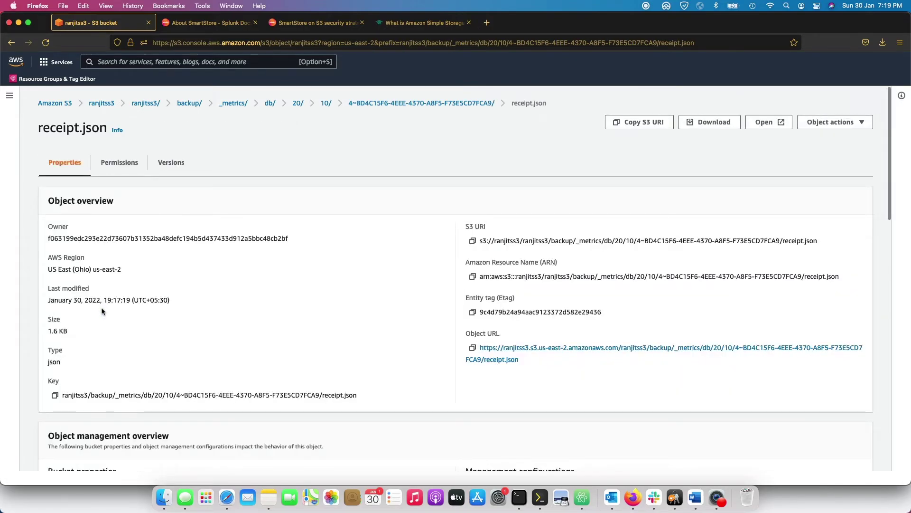
Step: Highlight the server-side encryption settings: default encryption Enabled, Amazon S3 master-key (SSE-S3)
scroll(629, 324, "down", 2)
scroll(629, 323, "down", 10)
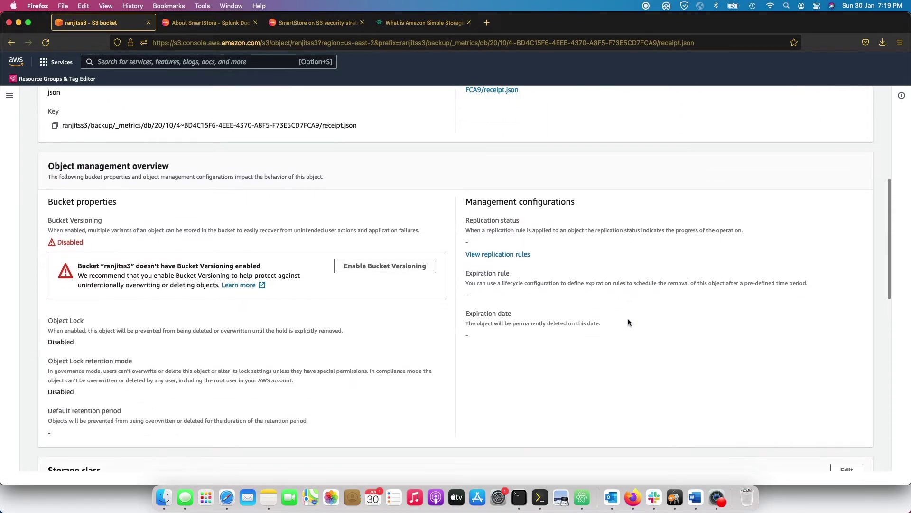
scroll(629, 322, "up", 3)
scroll(629, 323, "up", 7)
scroll(629, 322, "down", 10)
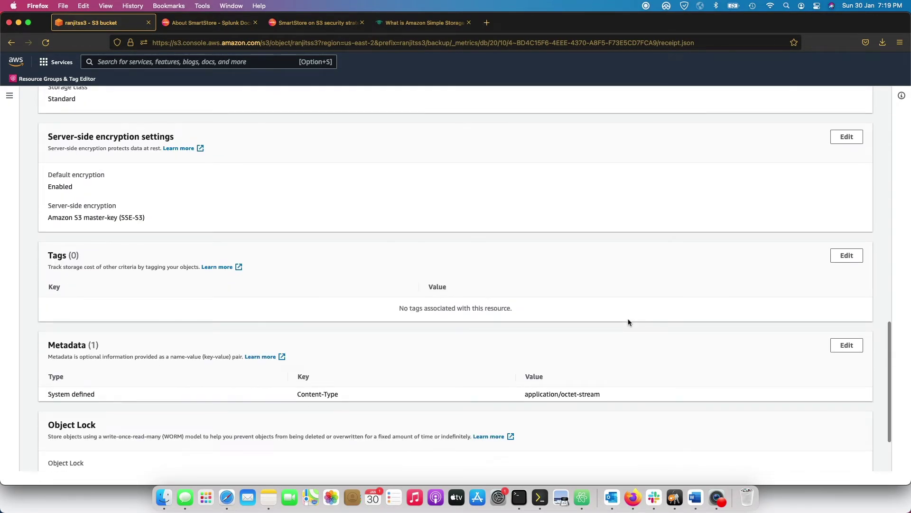
scroll(629, 322, "up", 4)
scroll(629, 322, "up", 12)
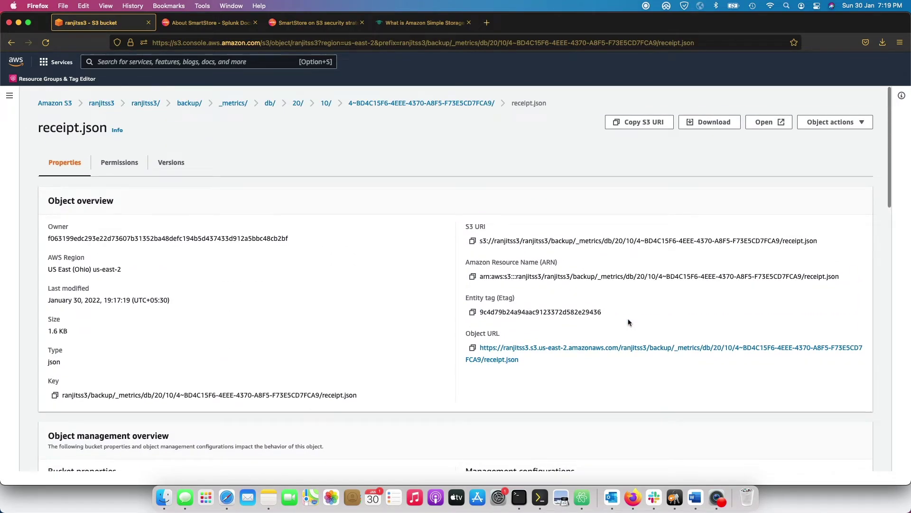
scroll(629, 322, "down", 10)
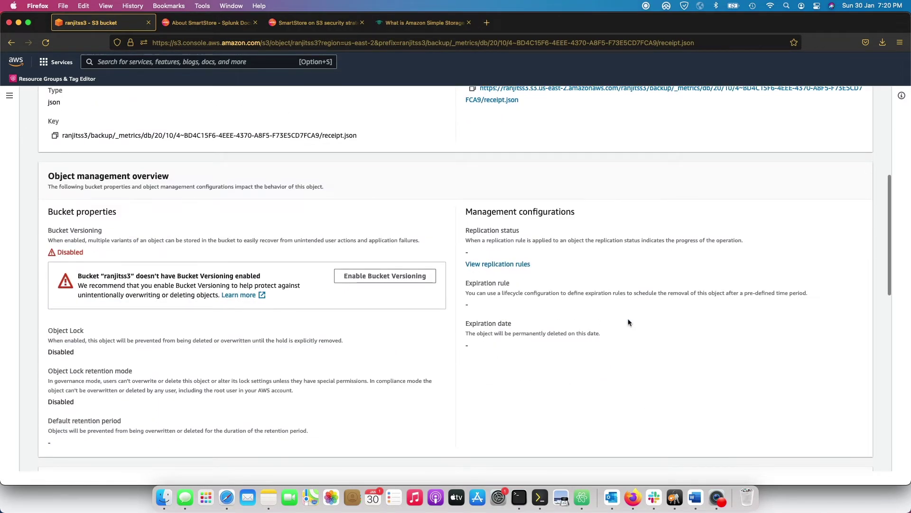
scroll(629, 322, "down", 2)
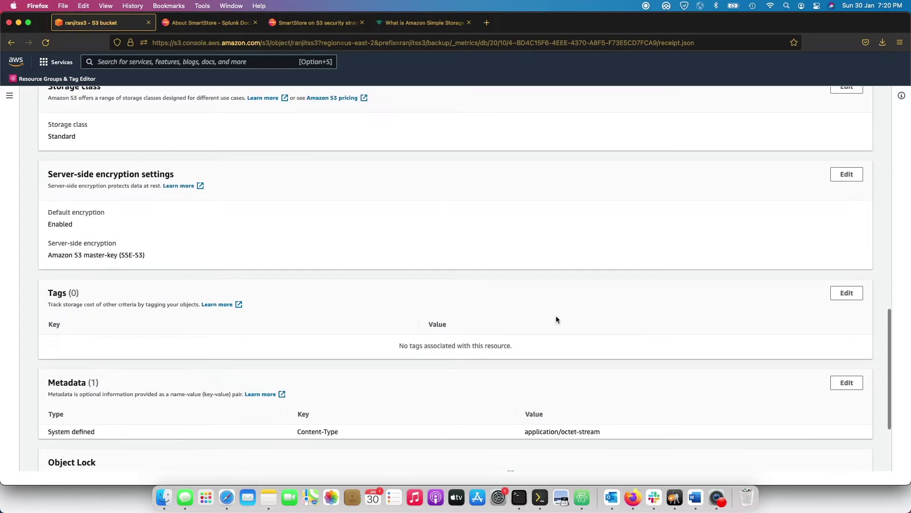
left_click_drag(50, 175, 157, 175)
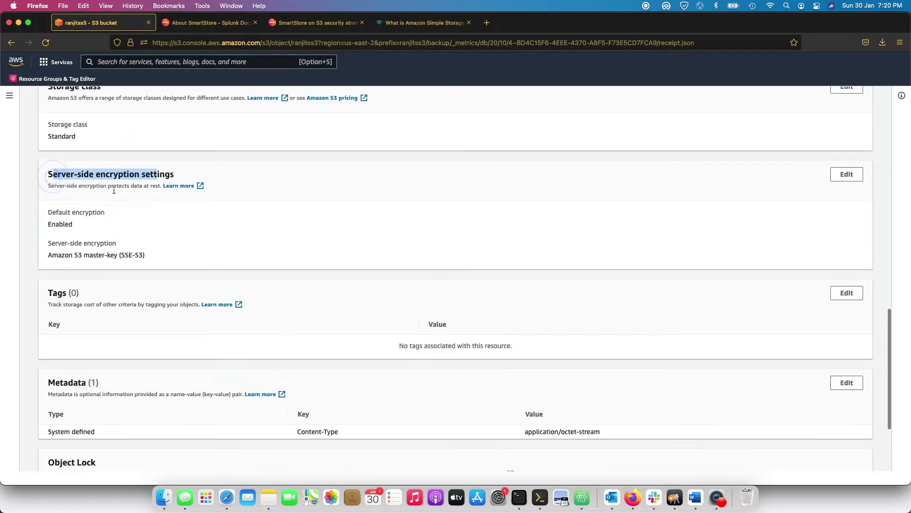
left_click_drag(148, 255, 53, 200)
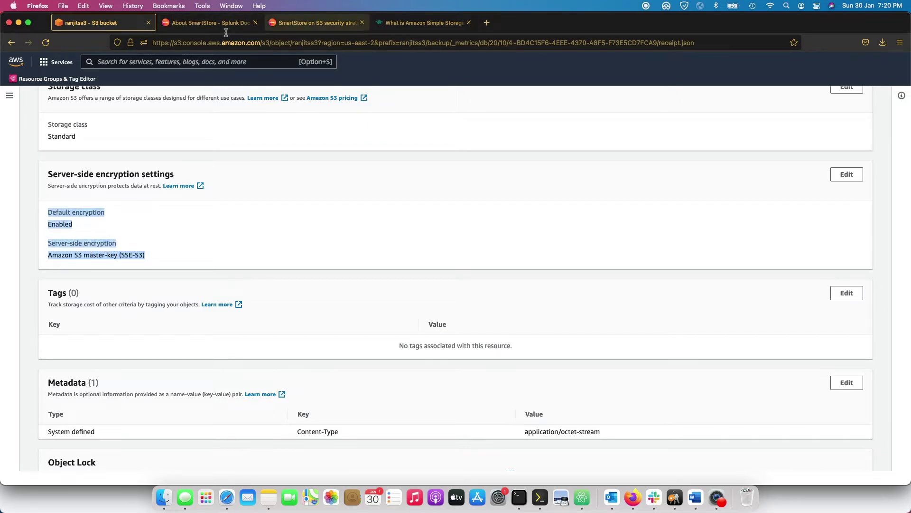
Step: Move the S3 window aside to show the Splunk cluster master page
left_click_drag(575, 22, 523, 0)
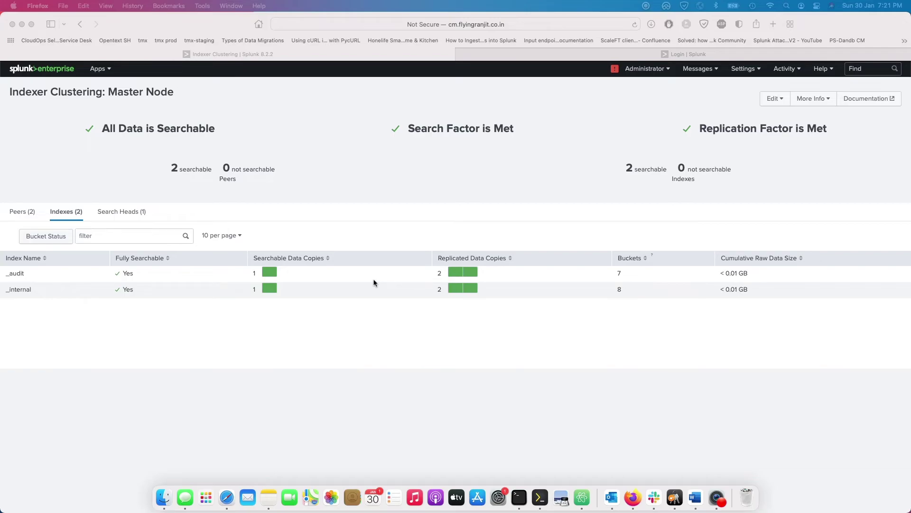
Step: Log back in to Splunk with the admin username and account password, declining to save it
left_click(590, 55)
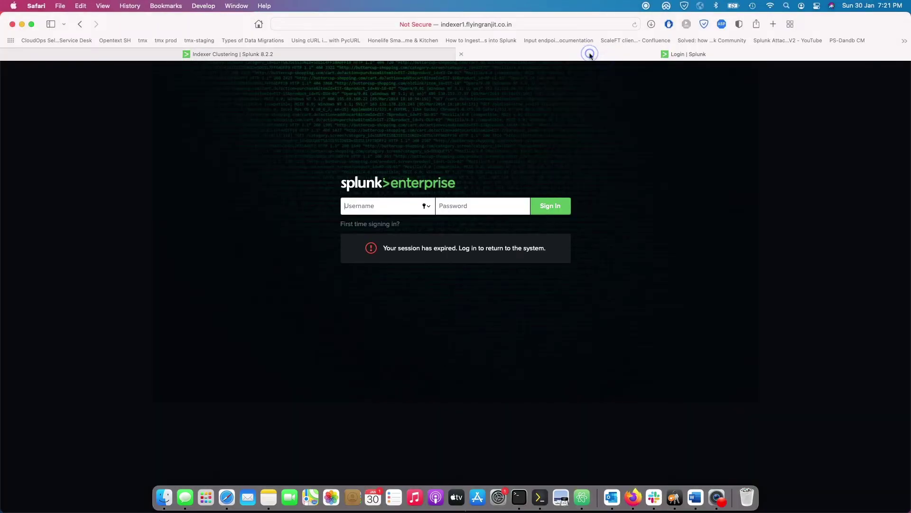
left_click(370, 206)
type("admin")
key("Tab")
type("**********")
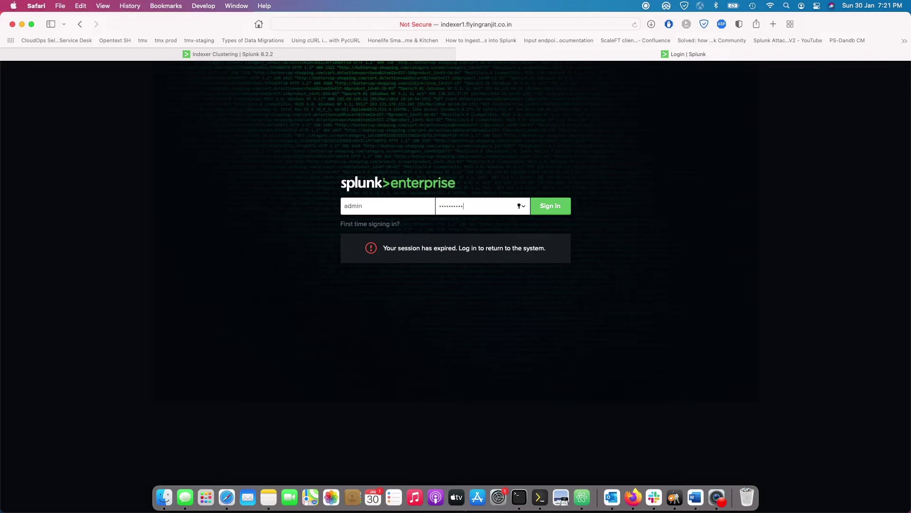
key("Return")
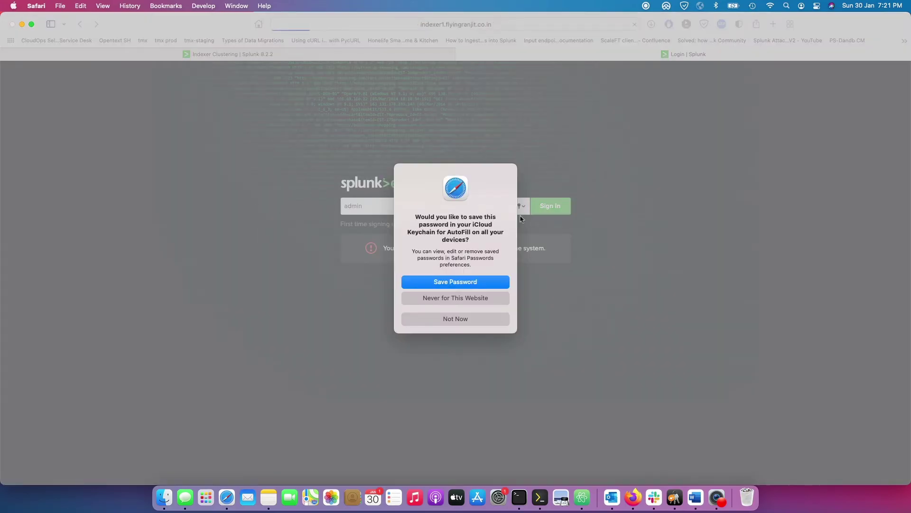
left_click(462, 319)
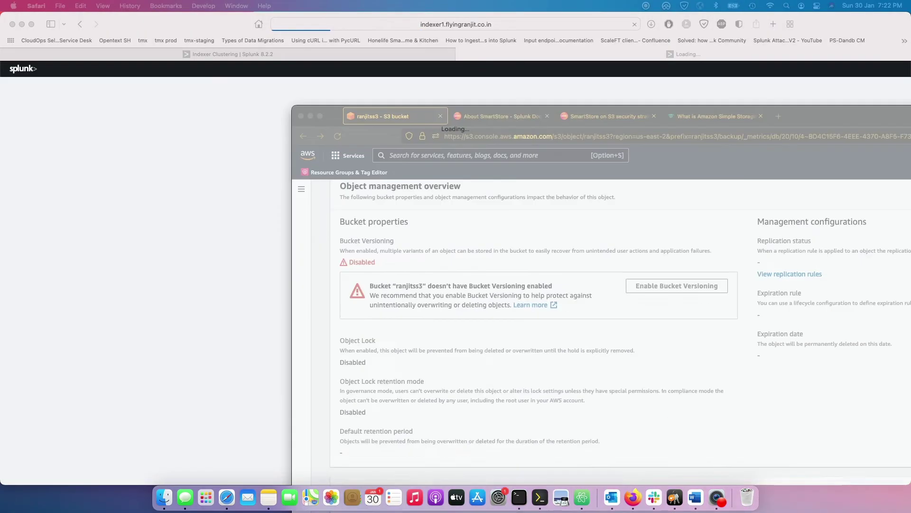
scroll(184, 151, "up", 10)
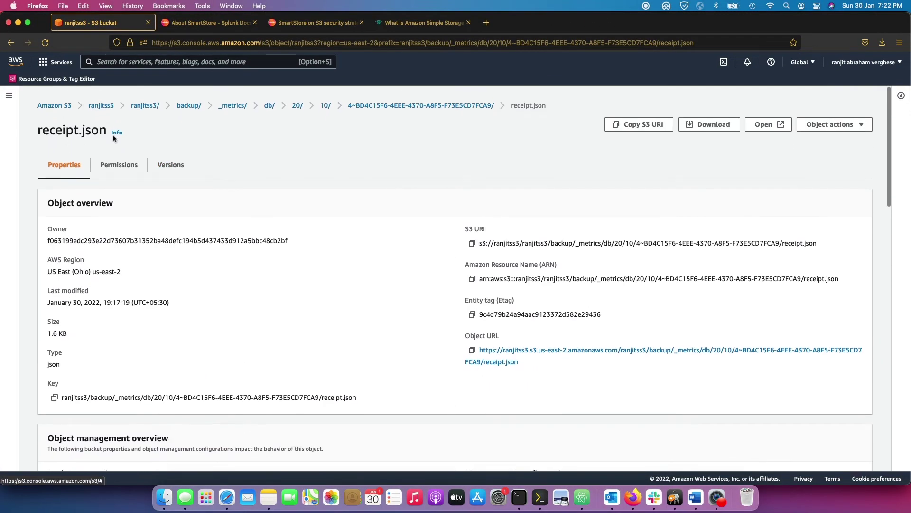
Step: List the four index folders under ranjitss3's backup/ folder, then minimize the S3 window
left_click(105, 107)
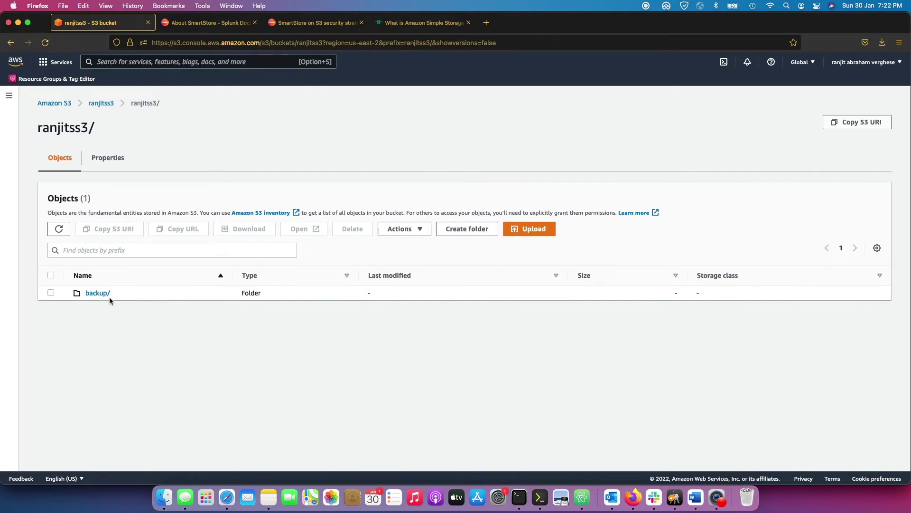
left_click(98, 293)
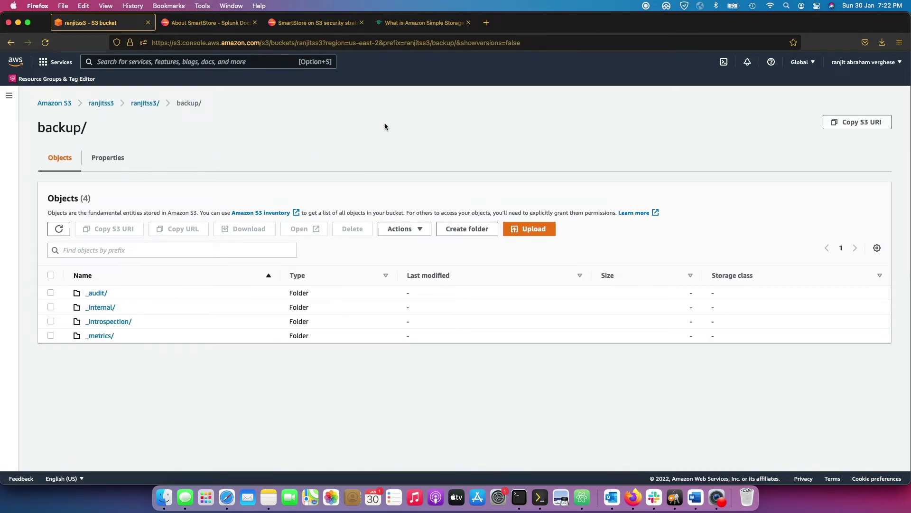
key("super+m")
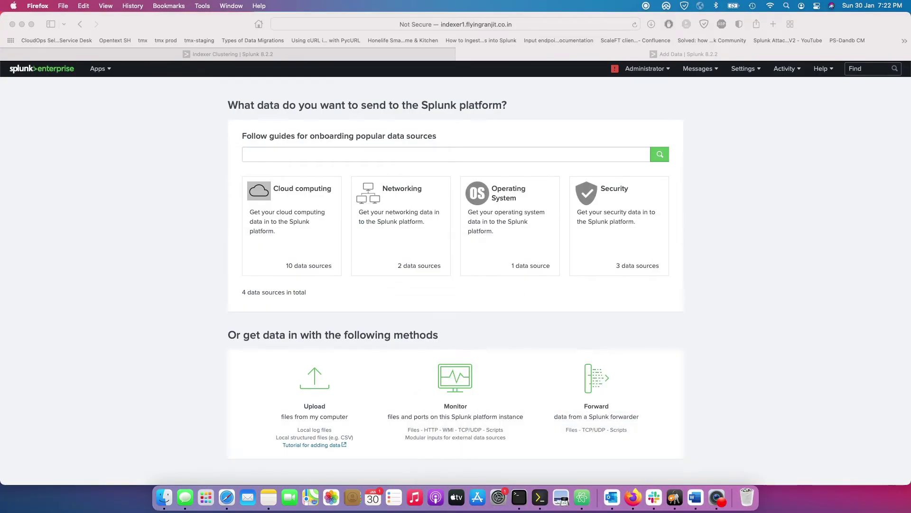
Step: Choose Upload and select 50-default.conf from this computer as the file to add
left_click(303, 380)
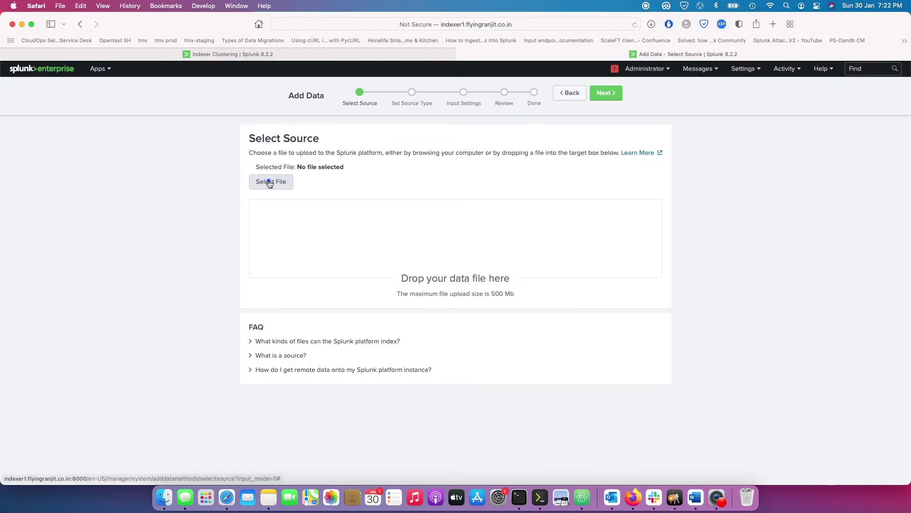
left_click(269, 182)
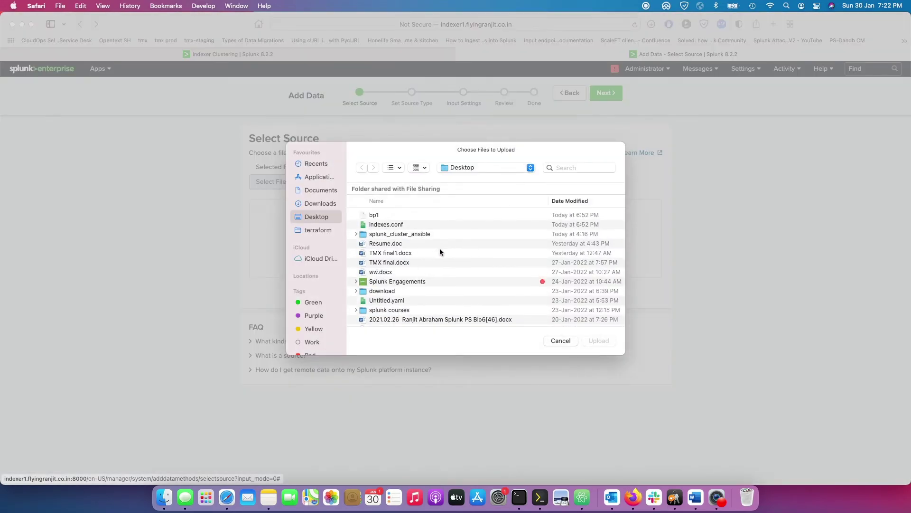
scroll(413, 243, "down", 5)
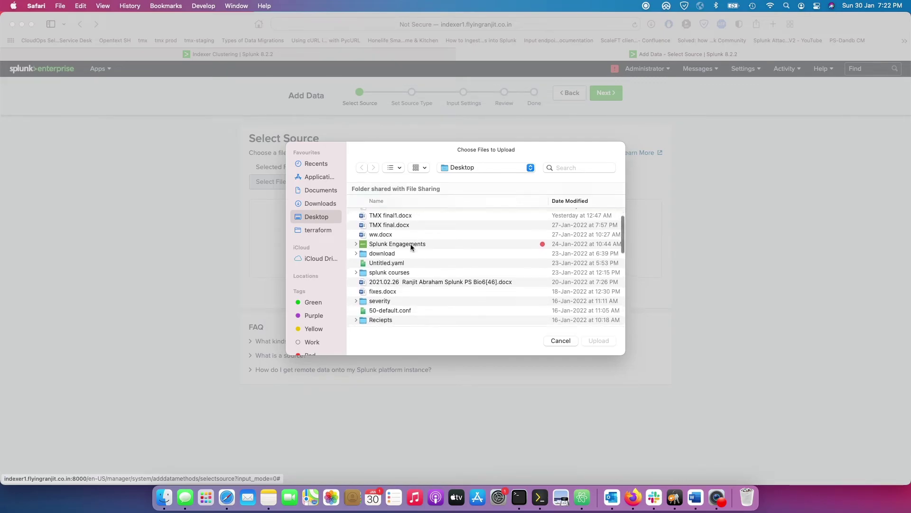
scroll(411, 247, "down", 10)
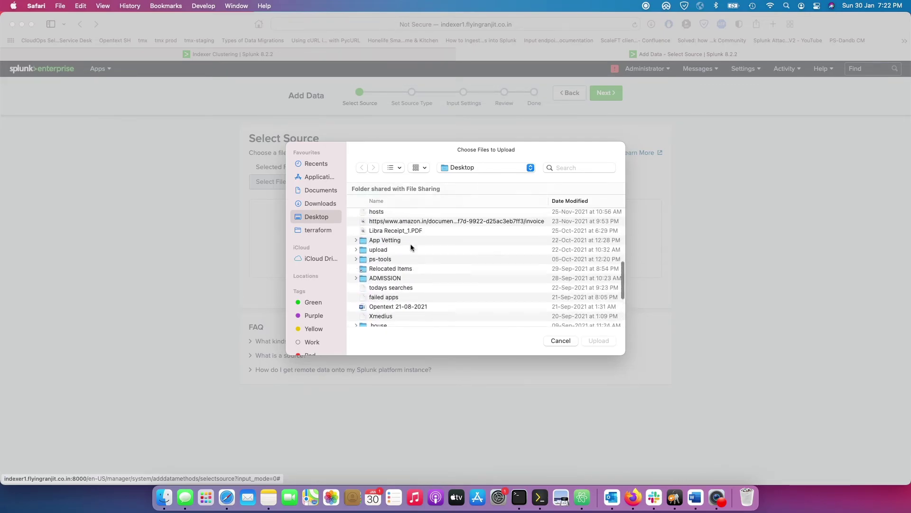
scroll(411, 246, "up", 3)
scroll(411, 246, "up", 3)
scroll(411, 246, "down", 4)
scroll(411, 246, "up", 5)
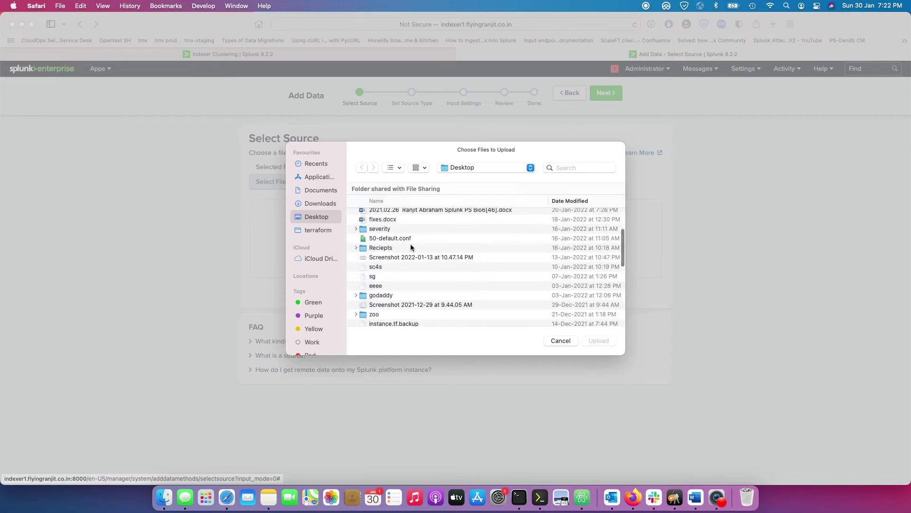
left_click(411, 246)
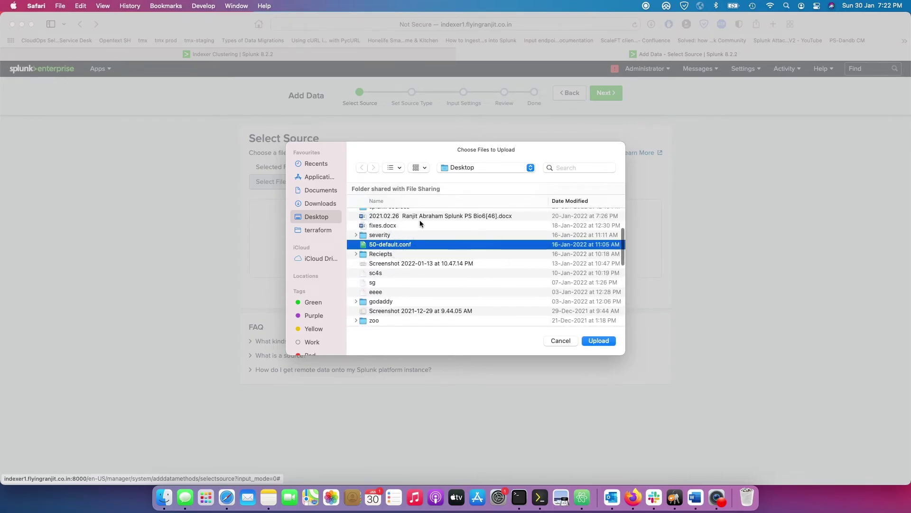
left_click(603, 340)
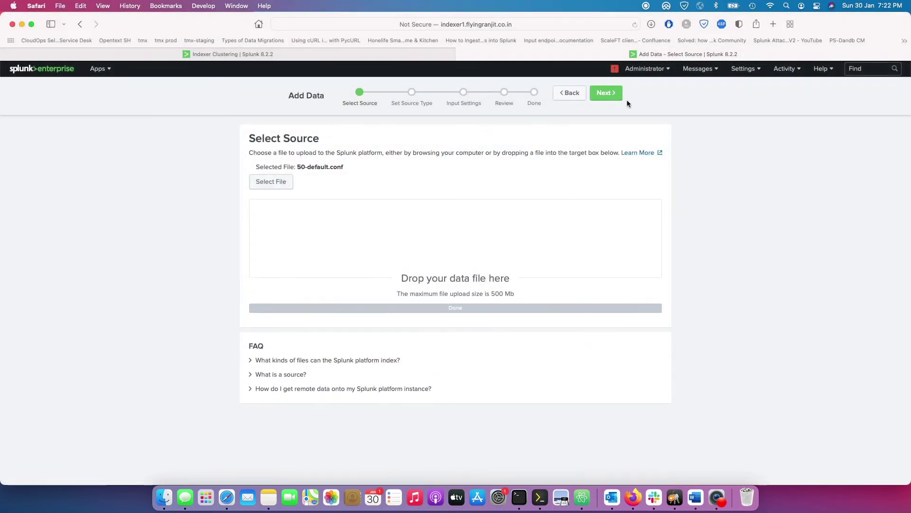
Step: Set the uploaded file's source type to cisco_syslog, filtering the list by 'sys', and continue to Input Settings
left_click(604, 93)
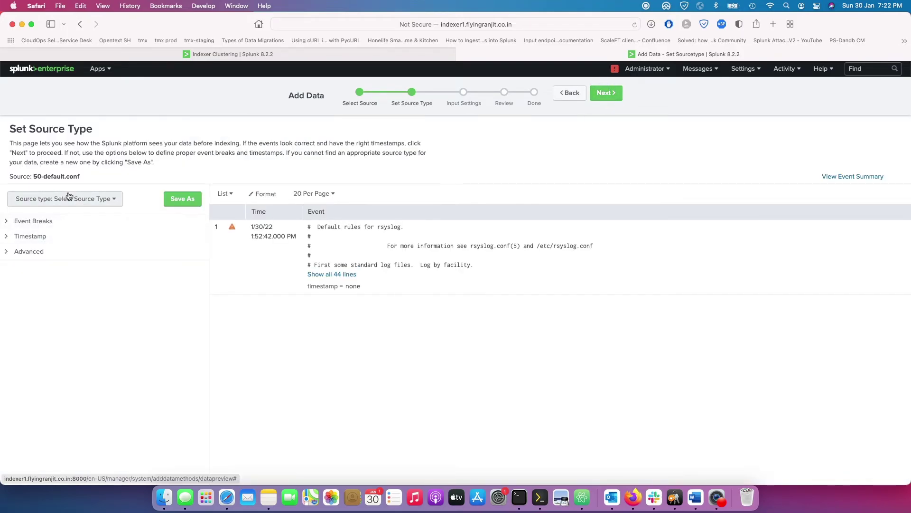
left_click(69, 196)
mouse_move(64, 411)
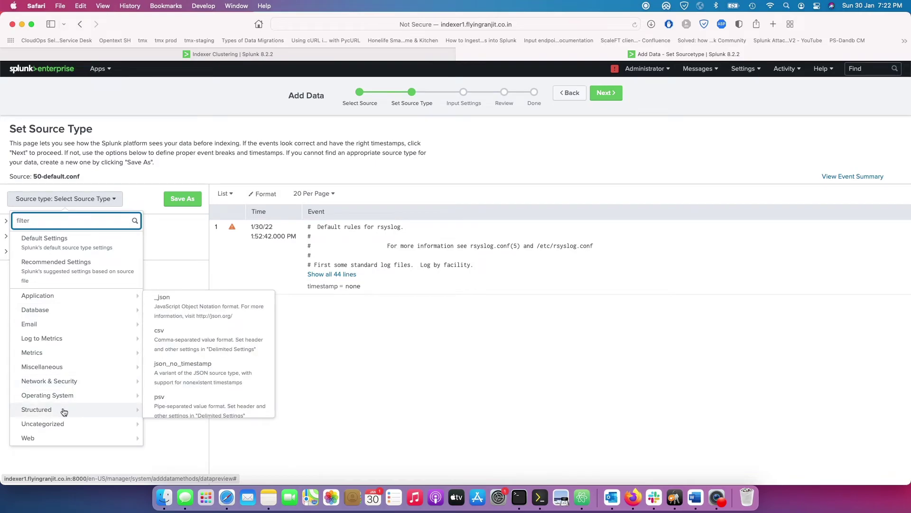
type("s")
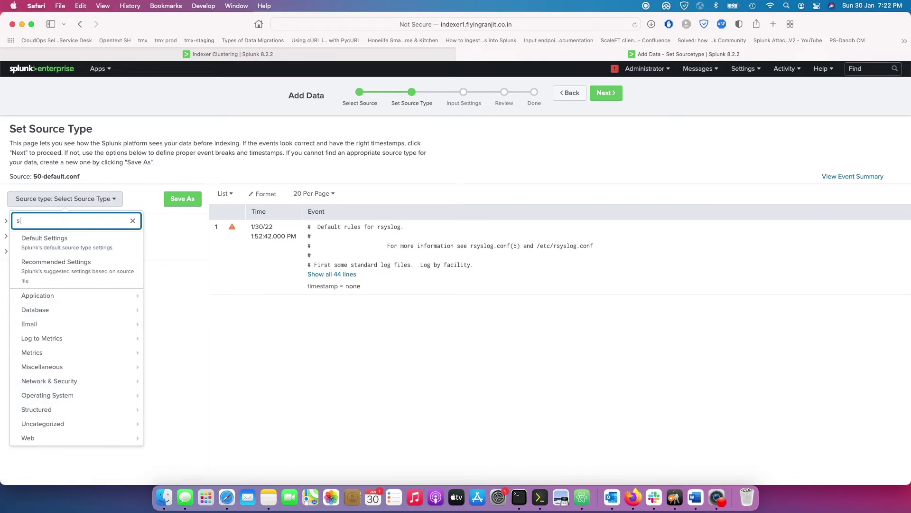
type("ys")
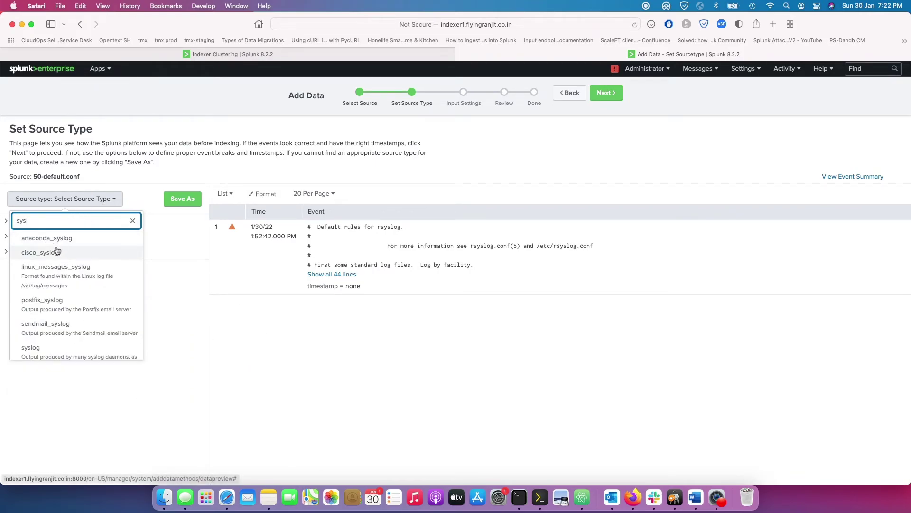
left_click(53, 252)
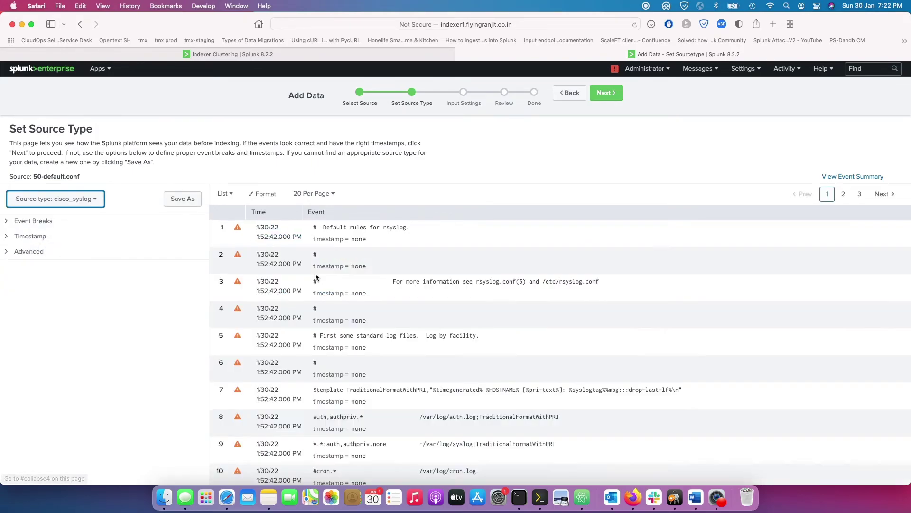
left_click(50, 249)
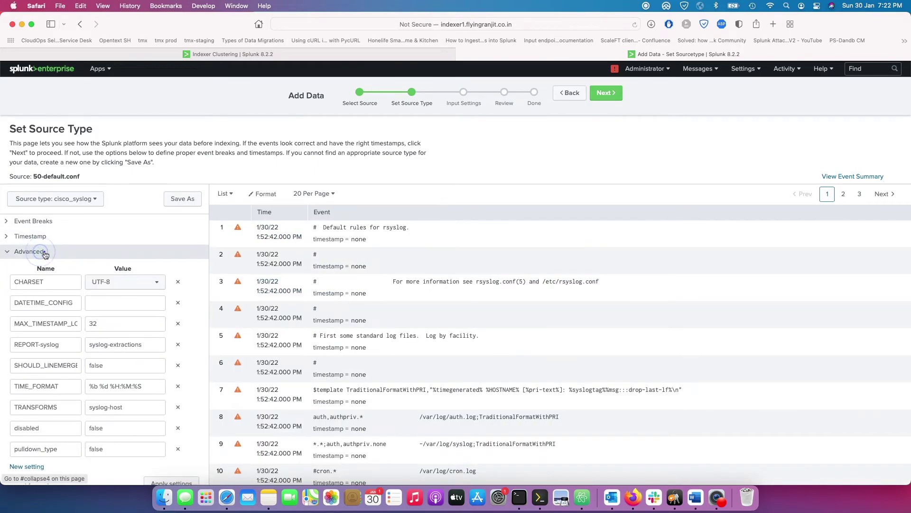
left_click(48, 251)
left_click(615, 92)
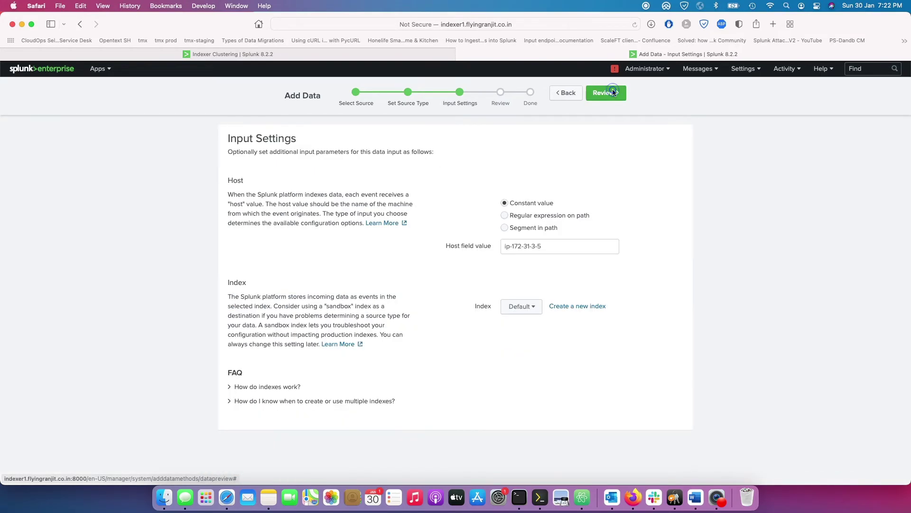
Step: Send 50-default.conf to the linux index, then review and submit the upload
left_click(526, 306)
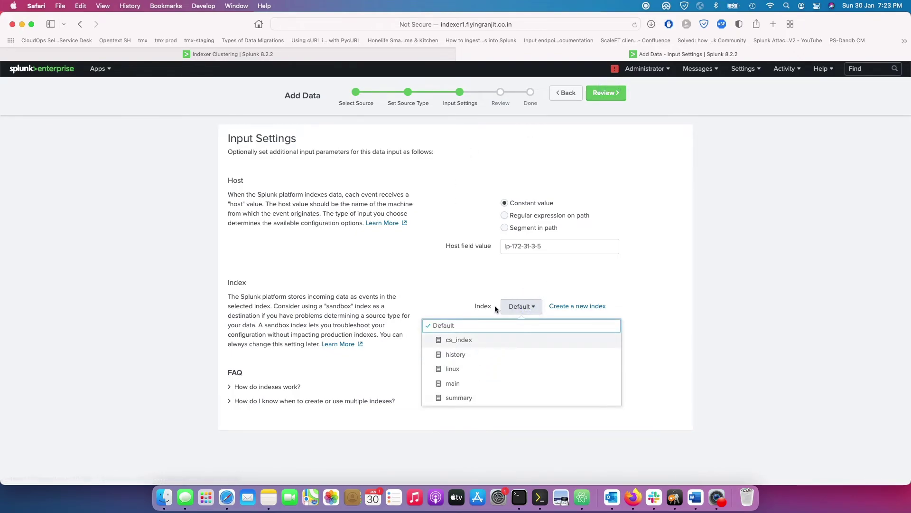
left_click(457, 369)
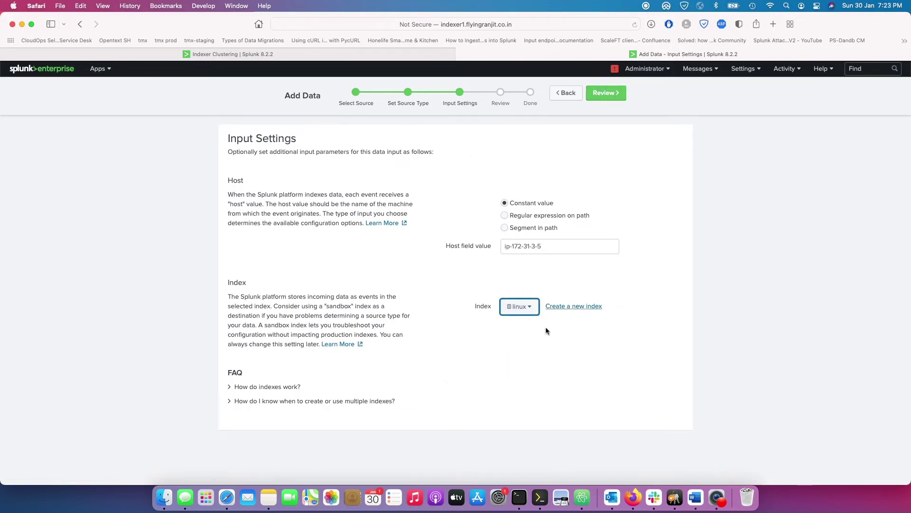
left_click(603, 93)
left_click(608, 93)
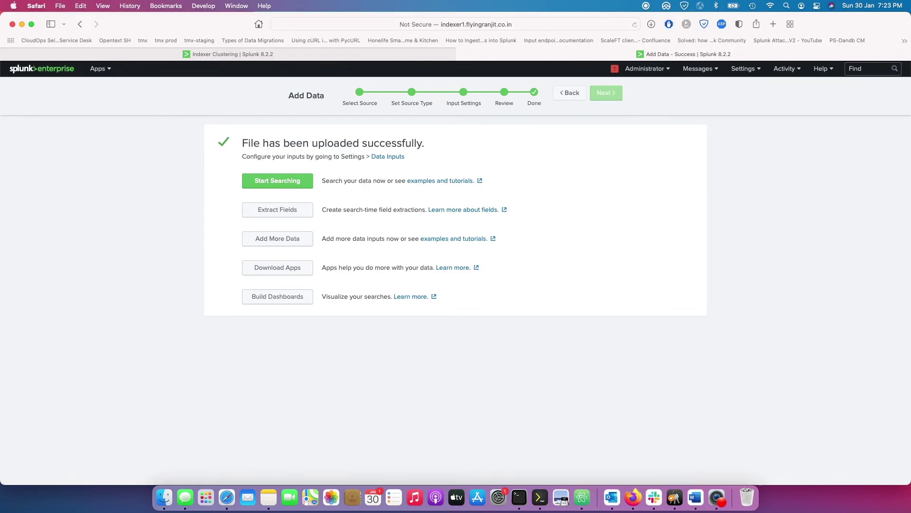
key("super+Tab")
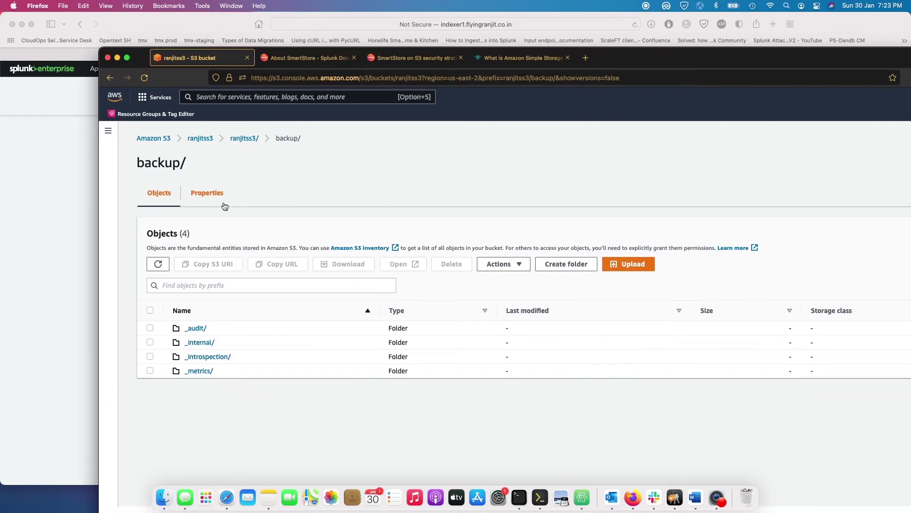
key("ctrl+alt+c")
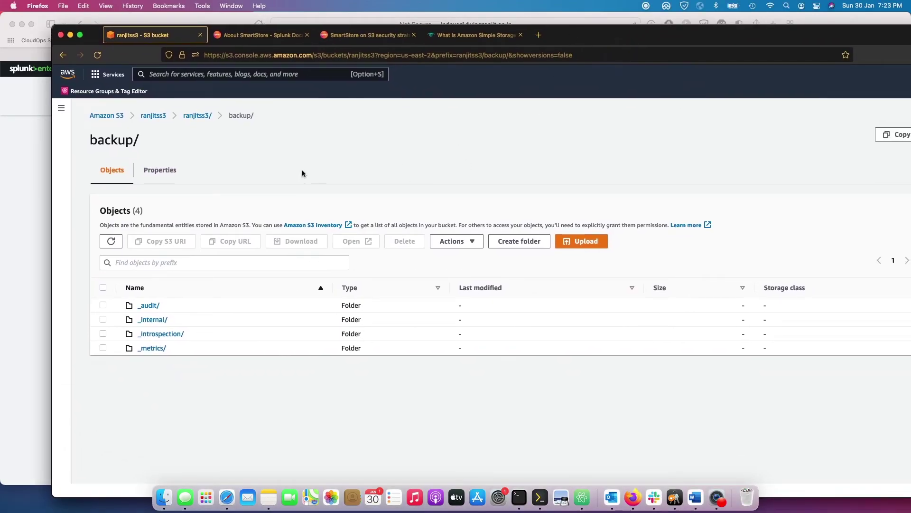
left_click(111, 241)
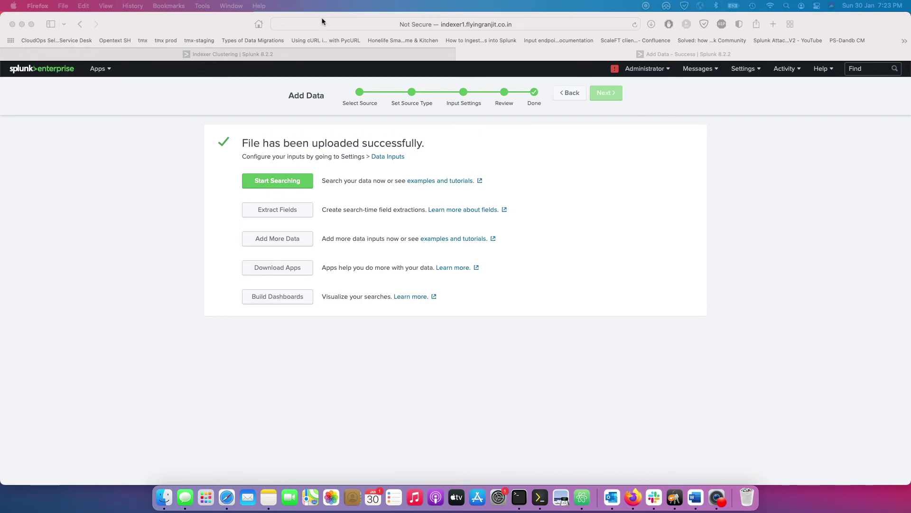
left_click(256, 55)
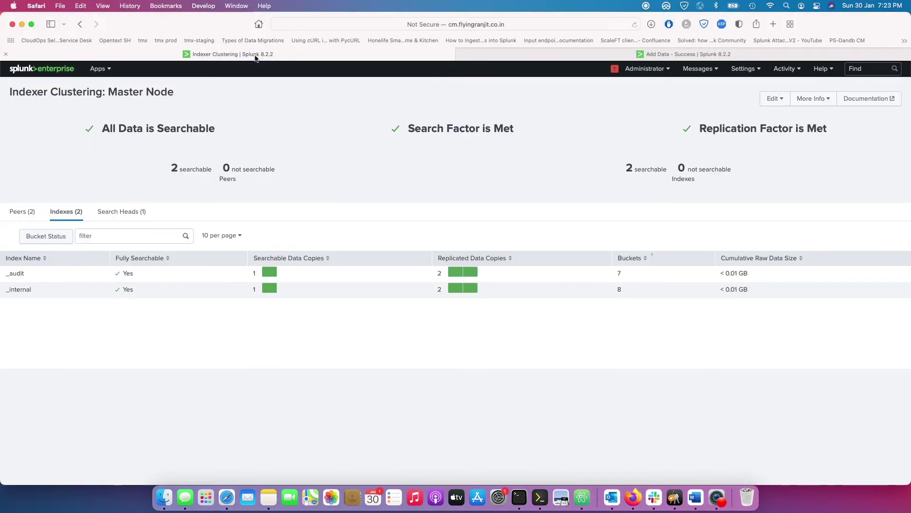
Step: Begin a non-searchable rolling restart of the cluster peers from the master's Edit menu
left_click(775, 99)
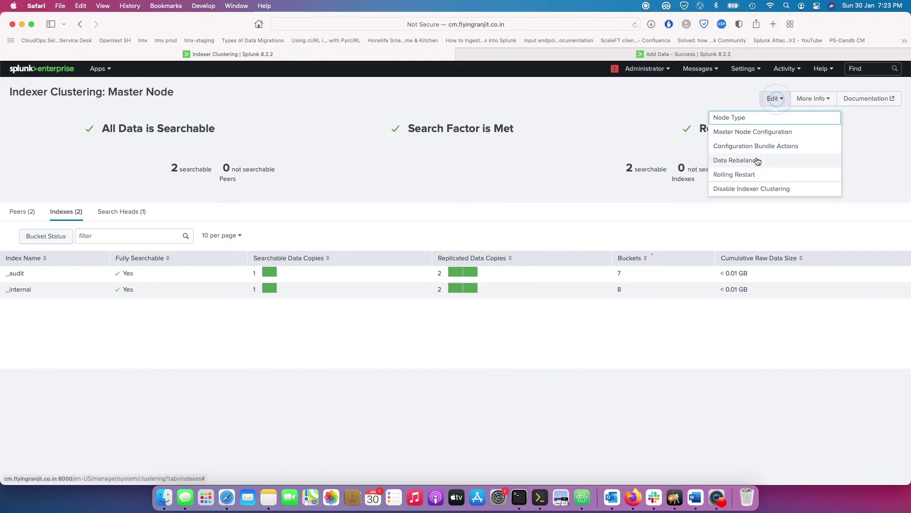
left_click(752, 174)
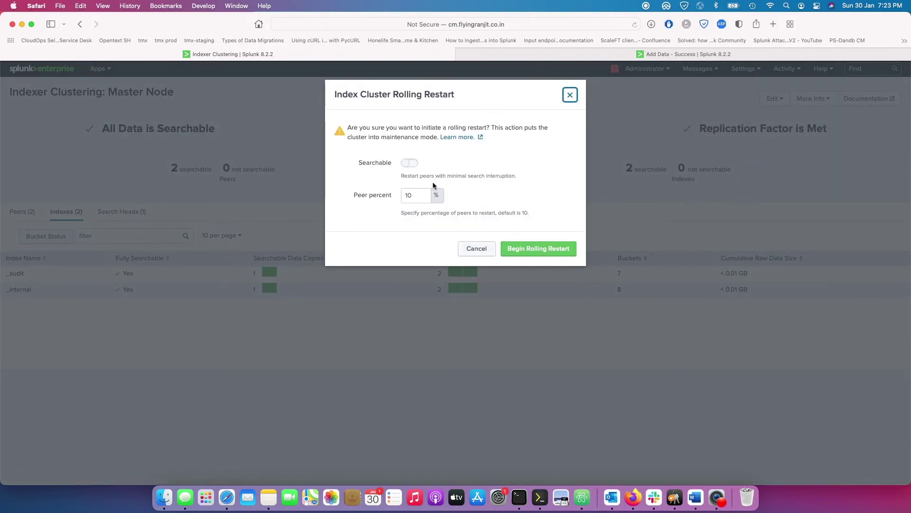
left_click(408, 163)
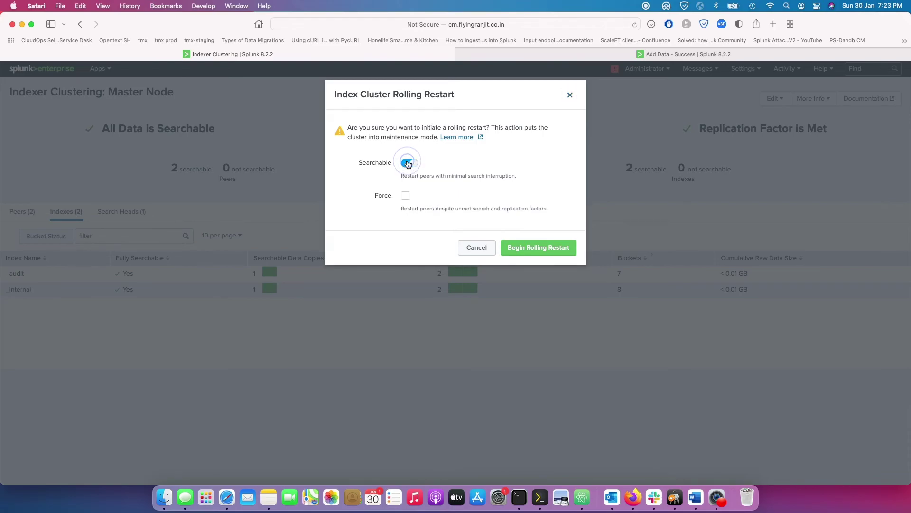
left_click(558, 248)
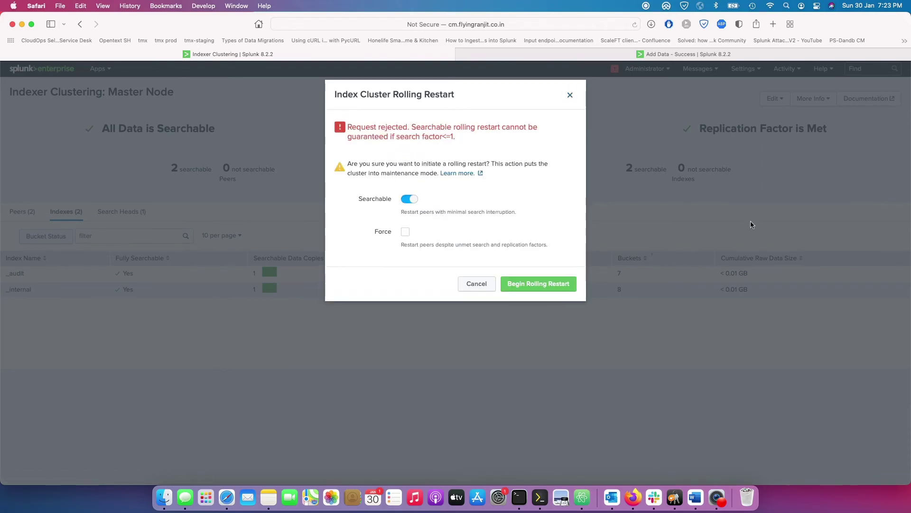
left_click(409, 199)
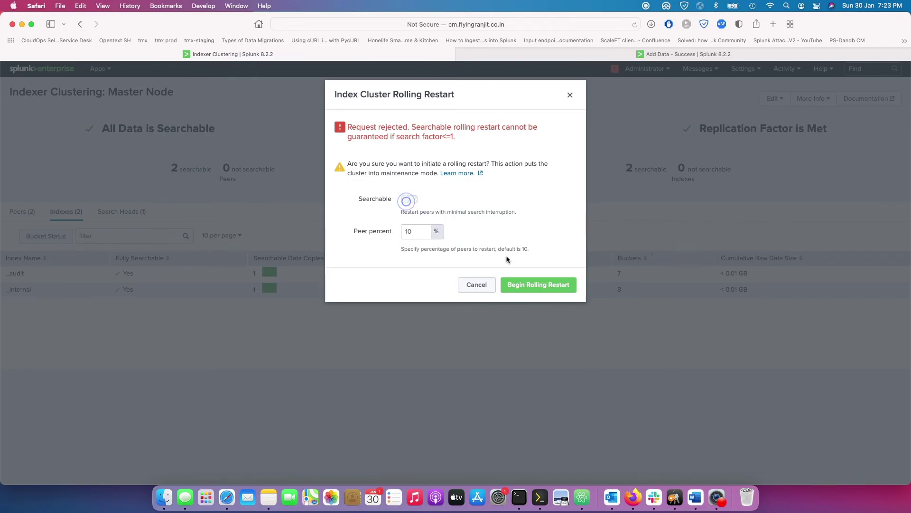
left_click(526, 286)
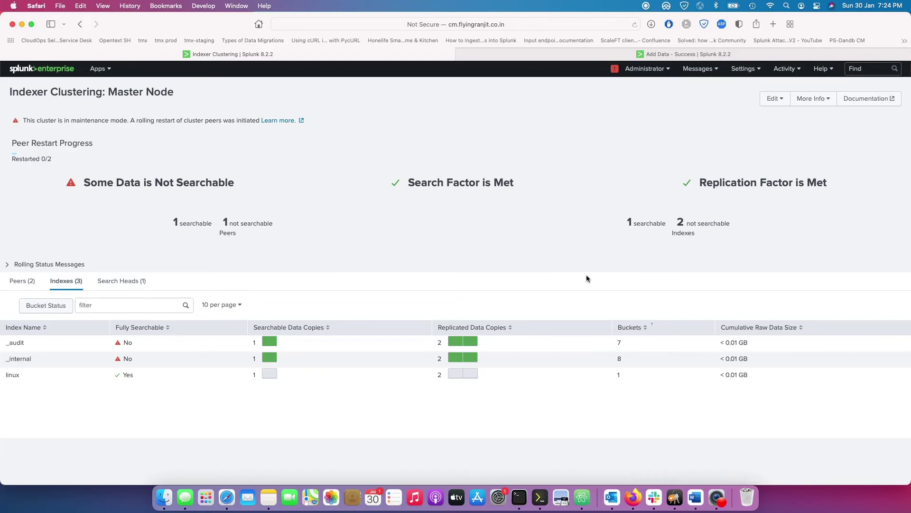
left_click(22, 379)
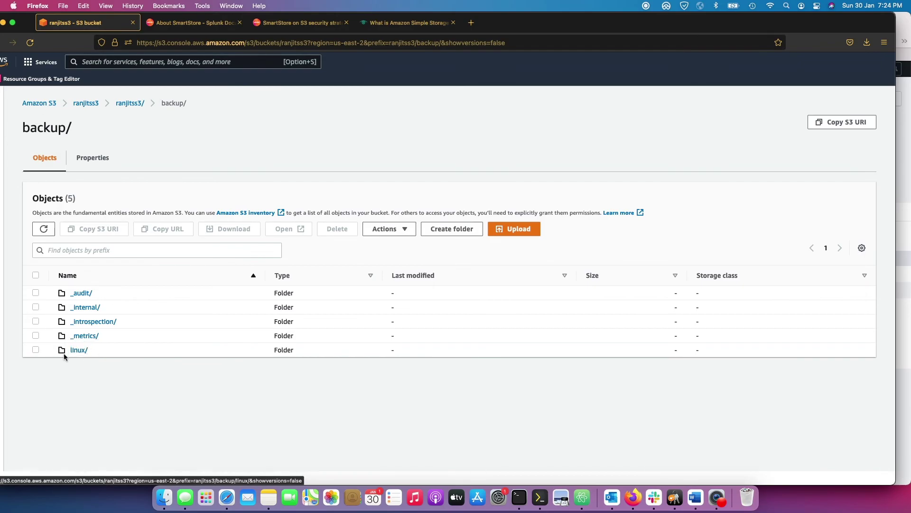
Step: Drill through linux/db/0f/fb into the bucket's guidSplunk folder to check its tsidx, rawdata and .data files
left_click(77, 351)
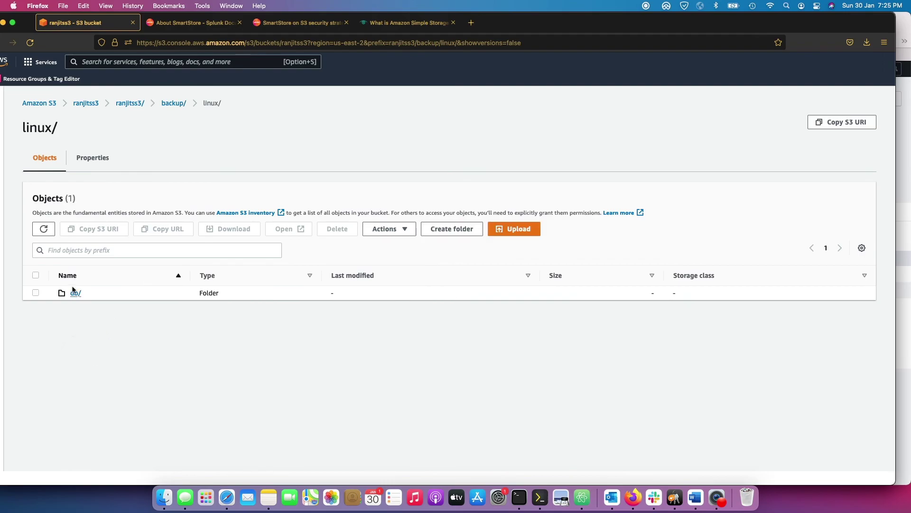
left_click(75, 291)
left_click(73, 294)
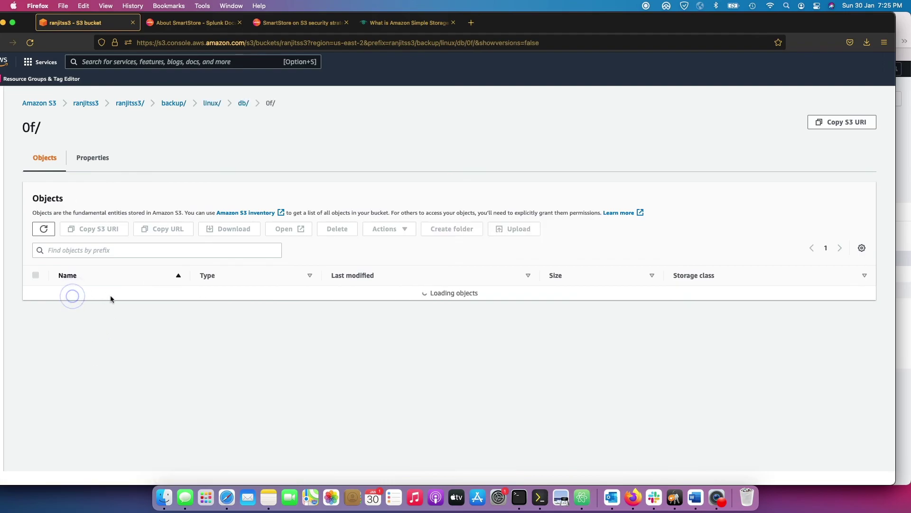
left_click(73, 293)
left_click(87, 295)
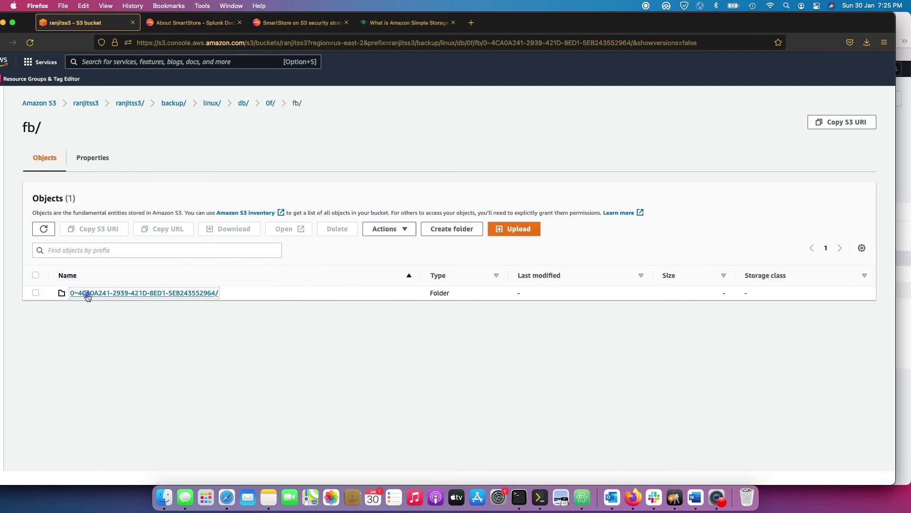
left_click(111, 293)
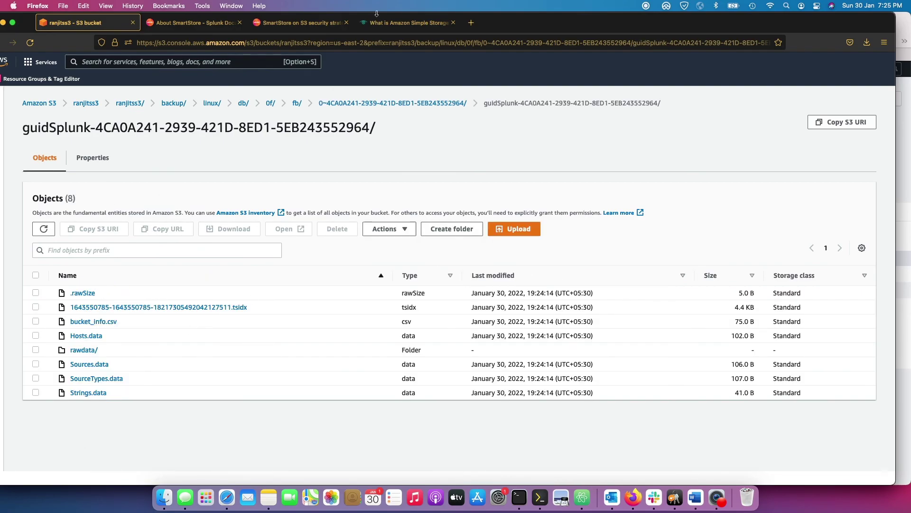
left_click(89, 103)
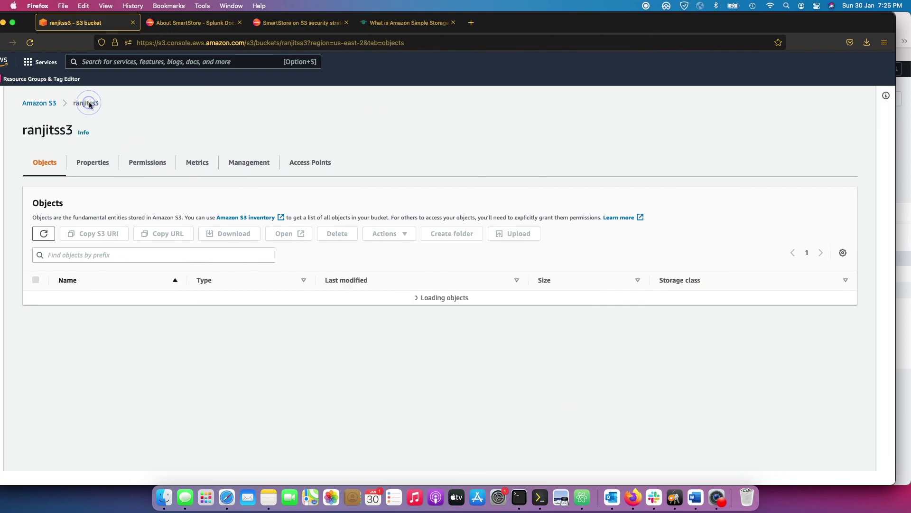
left_click_drag(508, 19, 513, 21)
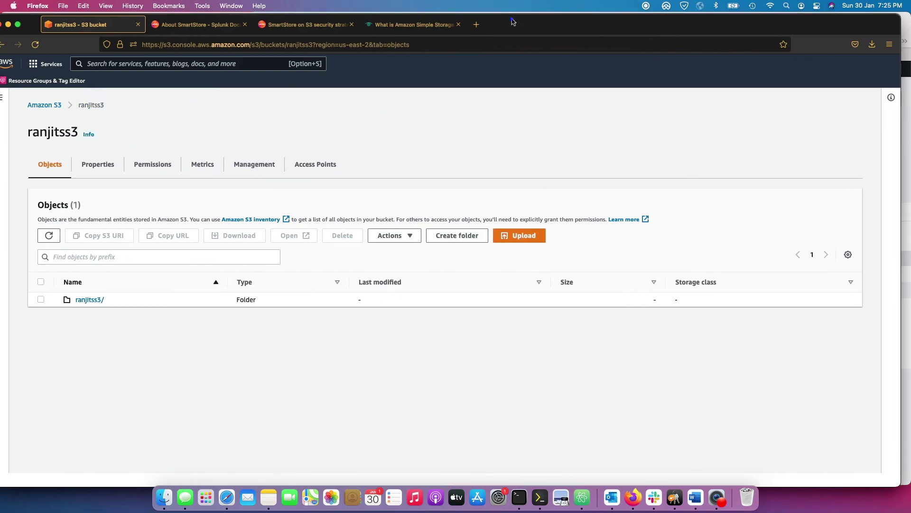